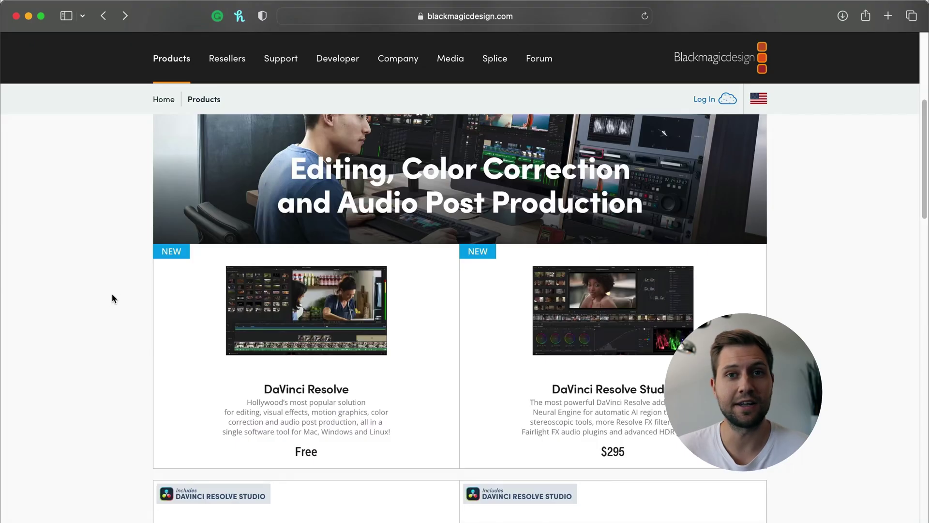
# - Open the DaVinci Resolve product page, view the Free Download options, then go to the Studio page
pyautogui.click(289, 333)
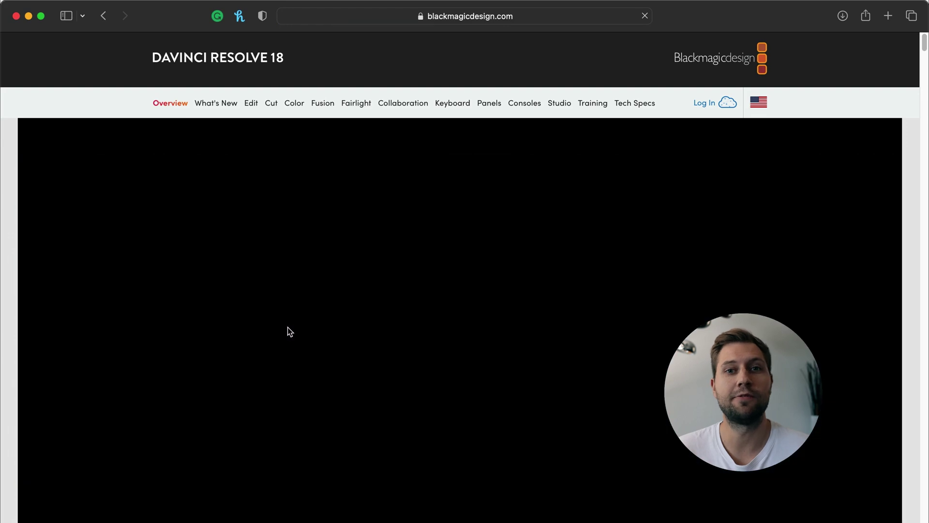
pyautogui.scroll(-5, 288, 327)
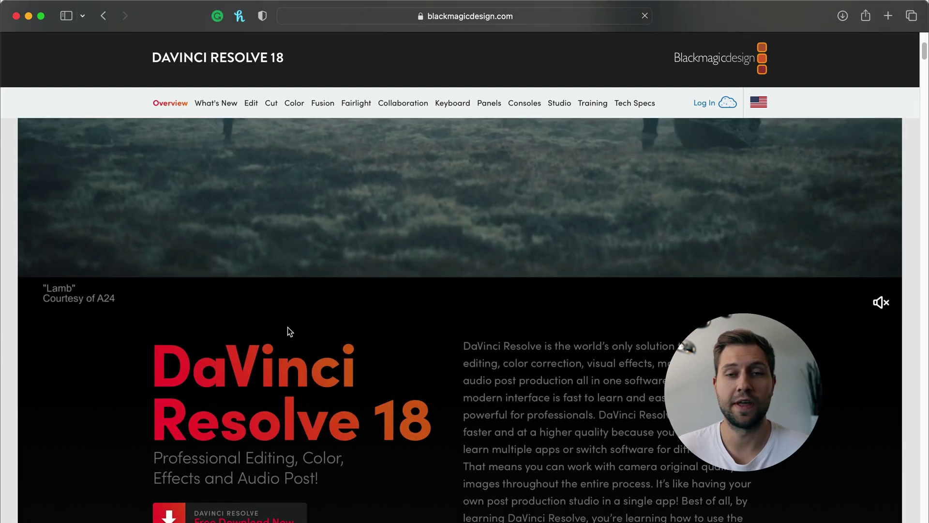
pyautogui.scroll(1, 287, 327)
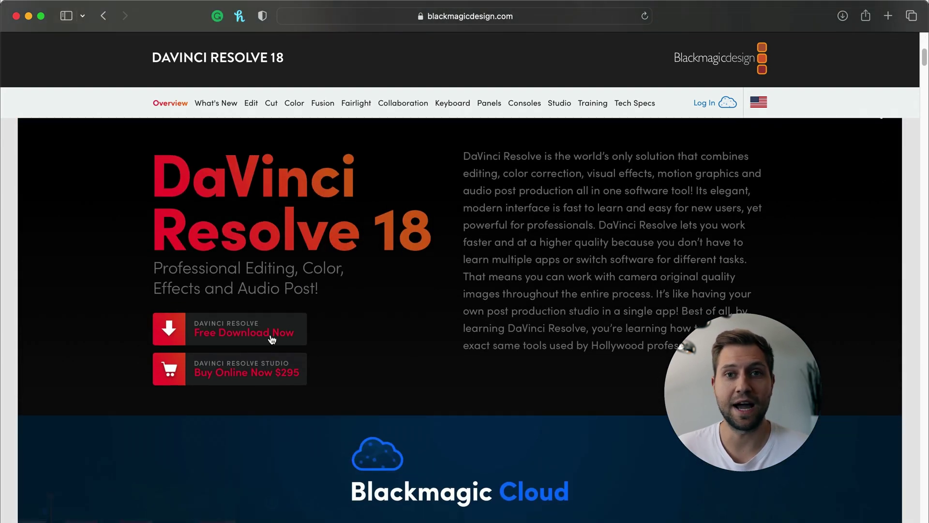
pyautogui.click(276, 339)
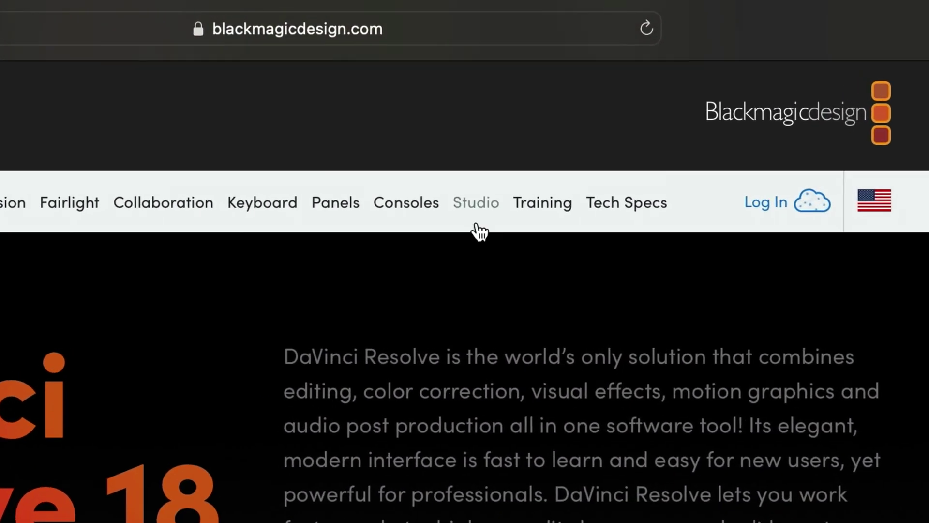
pyautogui.click(474, 208)
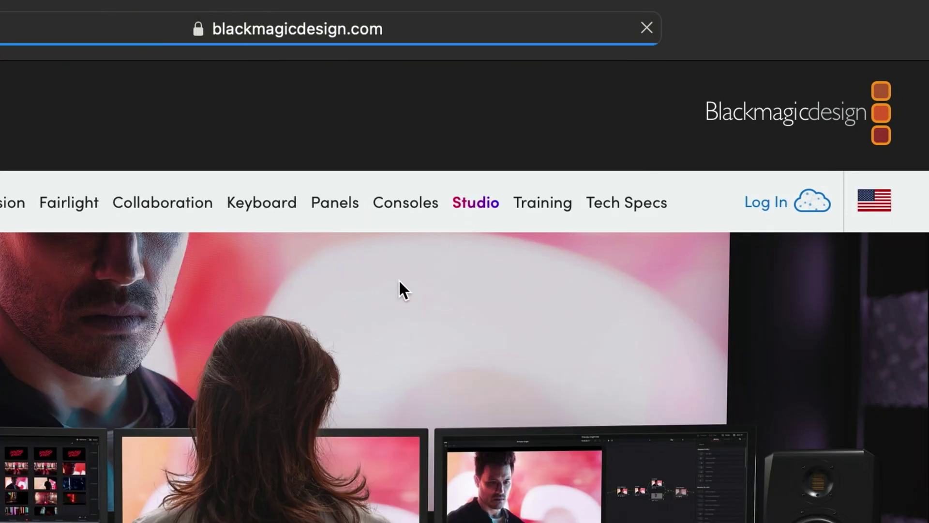
# - Scroll down the Studio page's feature sections to the Dolby Atmos and IMF audio deliverables
pyautogui.scroll(-10, 463, 196)
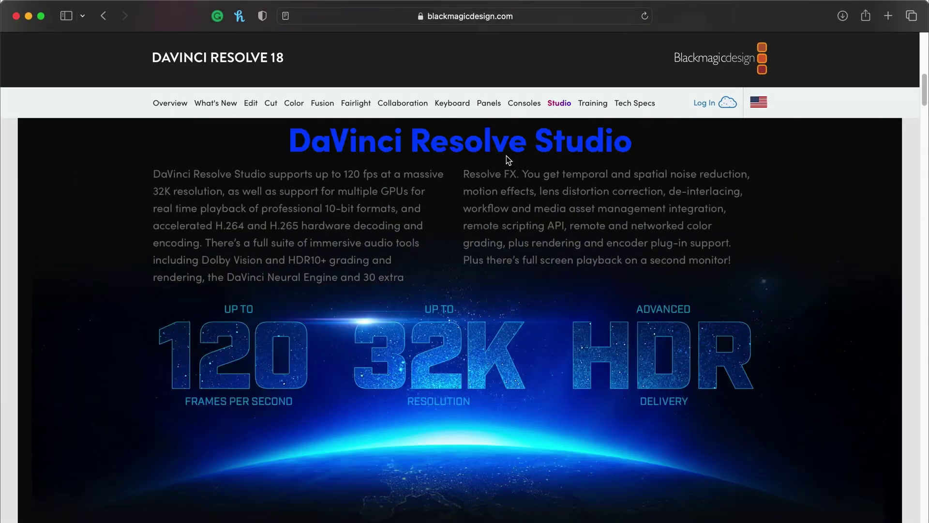
pyautogui.scroll(-15, 506, 156)
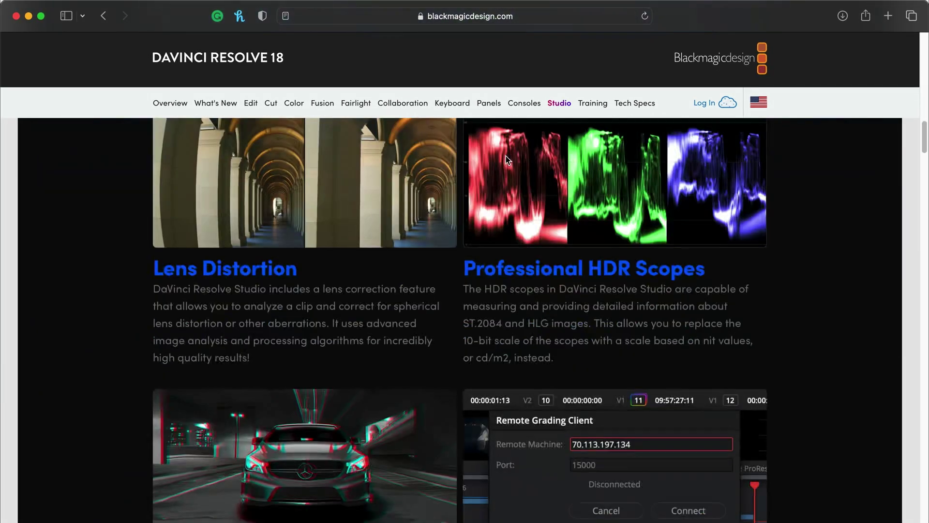
pyautogui.scroll(-15, 506, 157)
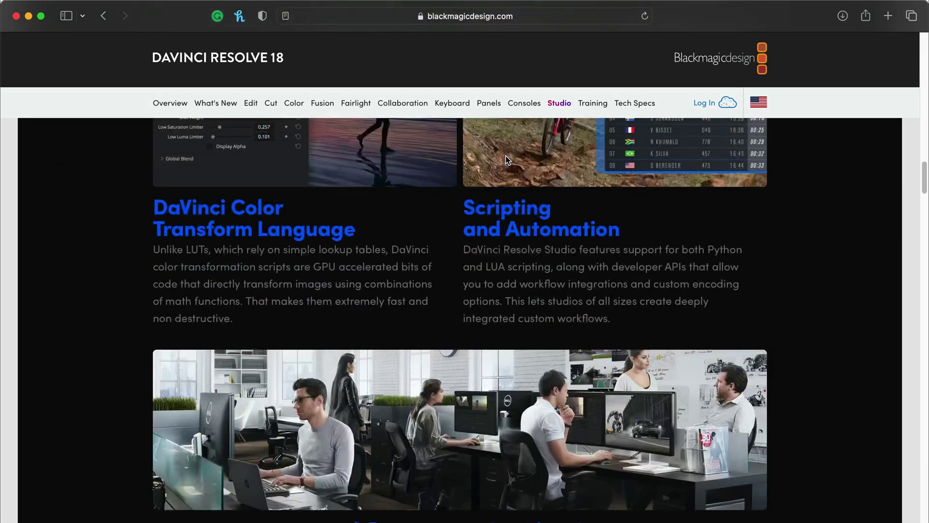
pyautogui.scroll(-15, 506, 159)
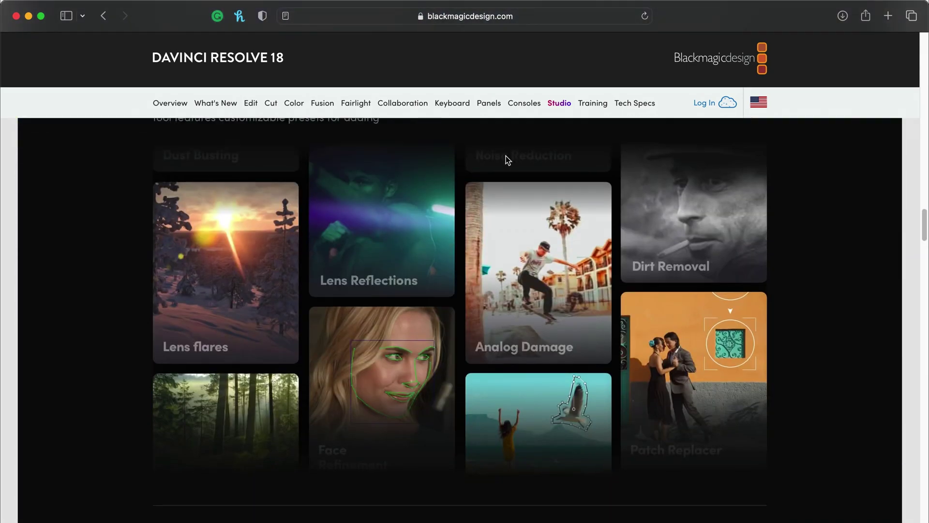
pyautogui.scroll(-15, 506, 160)
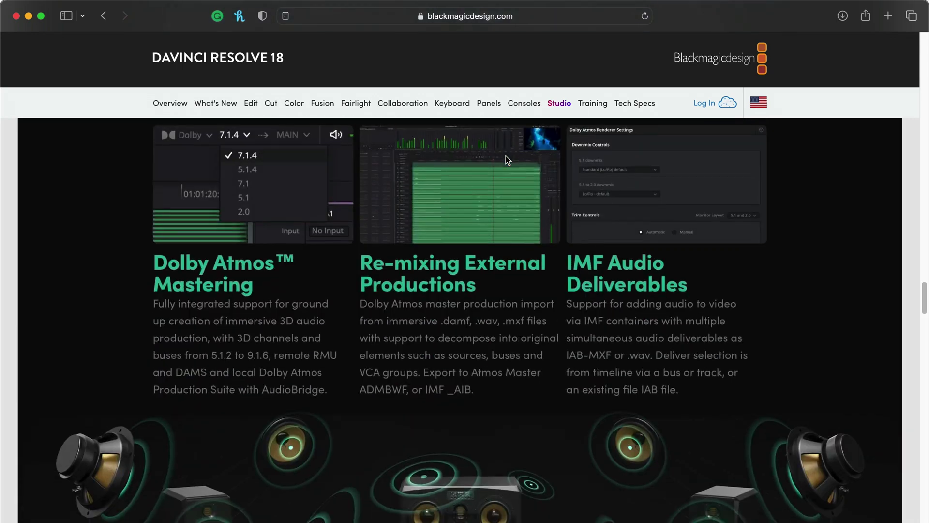
pyautogui.scroll(-10, 506, 156)
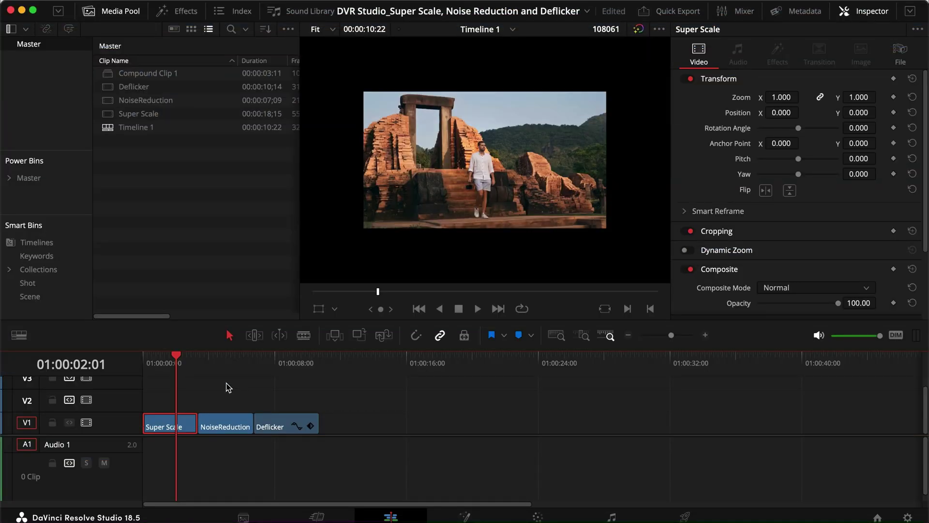
# - Hide the Media Pool with Ctrl+Shift+1 and deselect the Super Scale clip on the timeline
pyautogui.hotkey('ctrl', 'shift', '1')
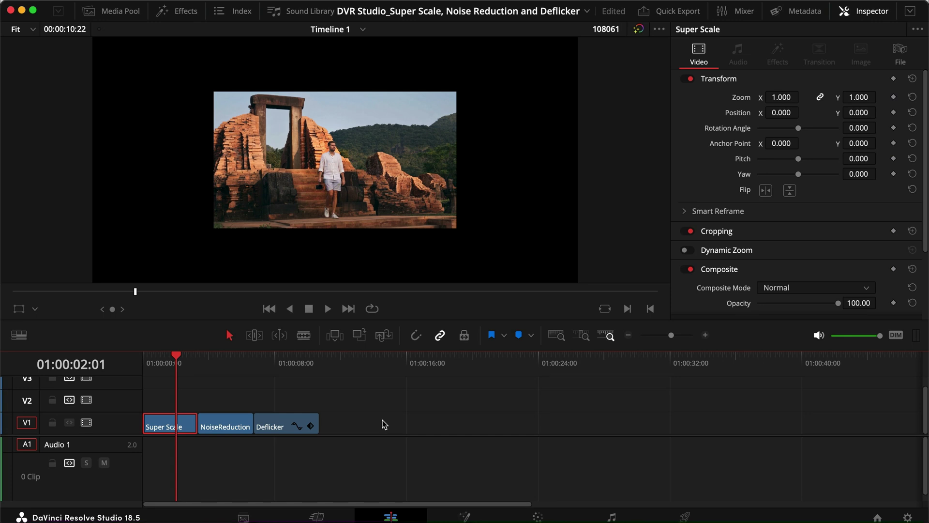
pyautogui.click(351, 397)
pyautogui.click(781, 96)
pyautogui.write('2')
pyautogui.press('Return')
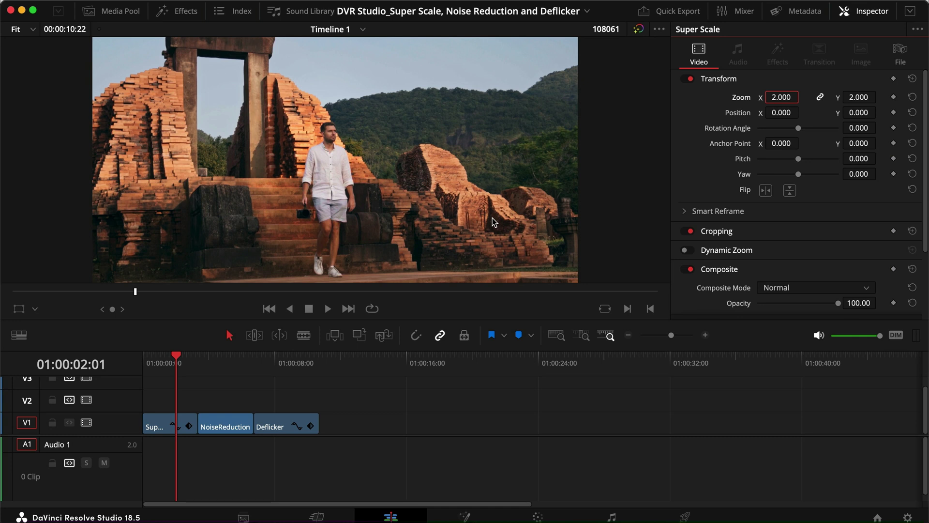
pyautogui.click(912, 80)
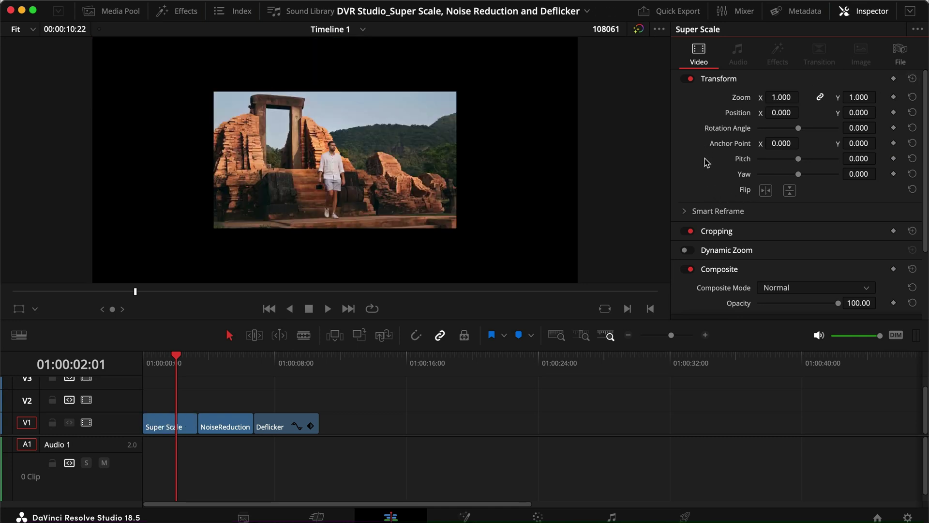
pyautogui.scroll(-4, 705, 158)
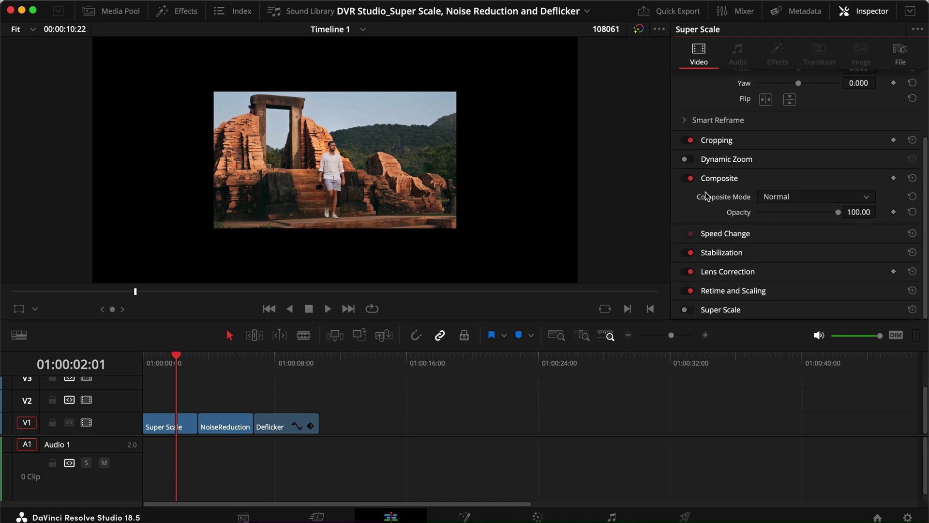
pyautogui.click(871, 17)
# - Reopen the Inspector, select the Super Scale clip on V1, and switch on its Super Scale section
pyautogui.click(871, 18)
pyautogui.click(160, 429)
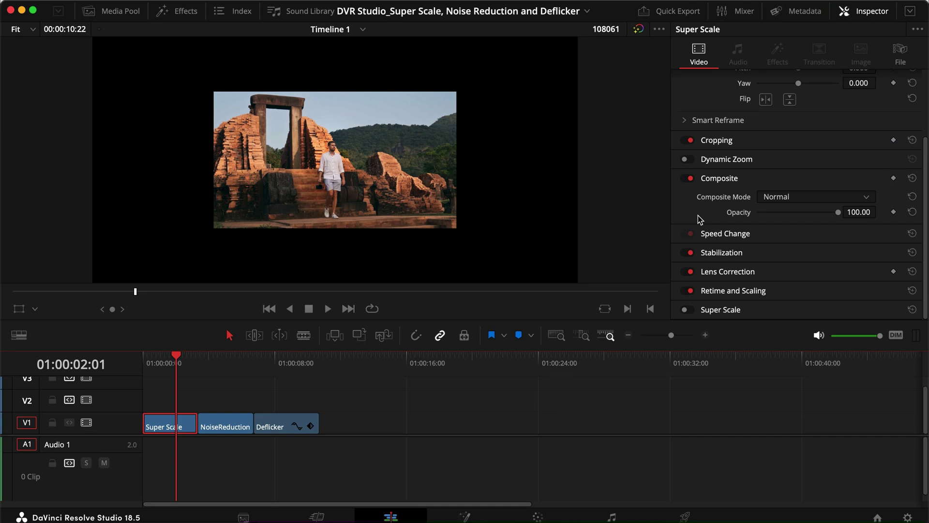
pyautogui.click(748, 309)
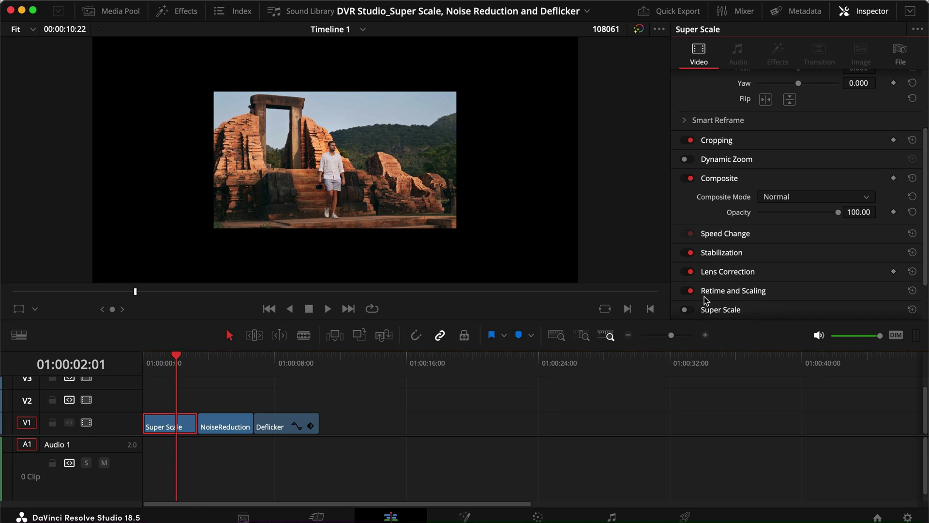
pyautogui.scroll(-2, 704, 296)
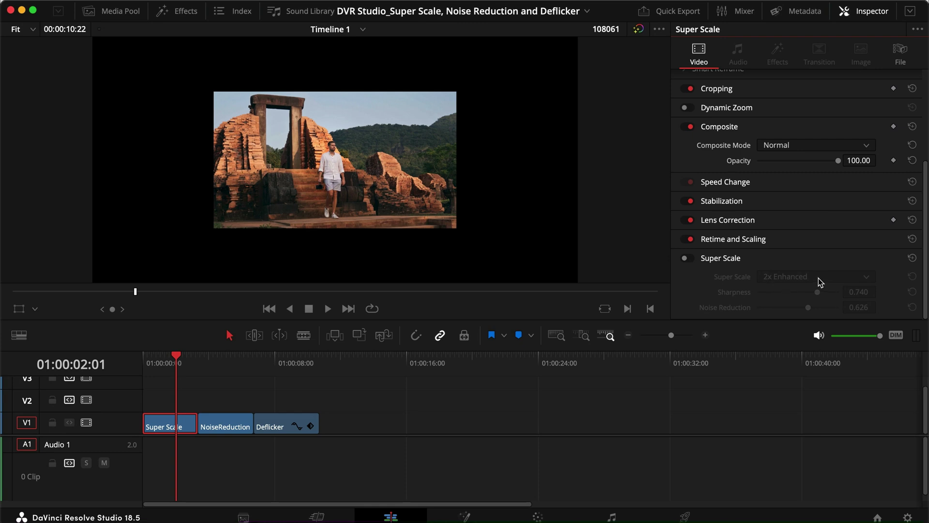
pyautogui.click(686, 259)
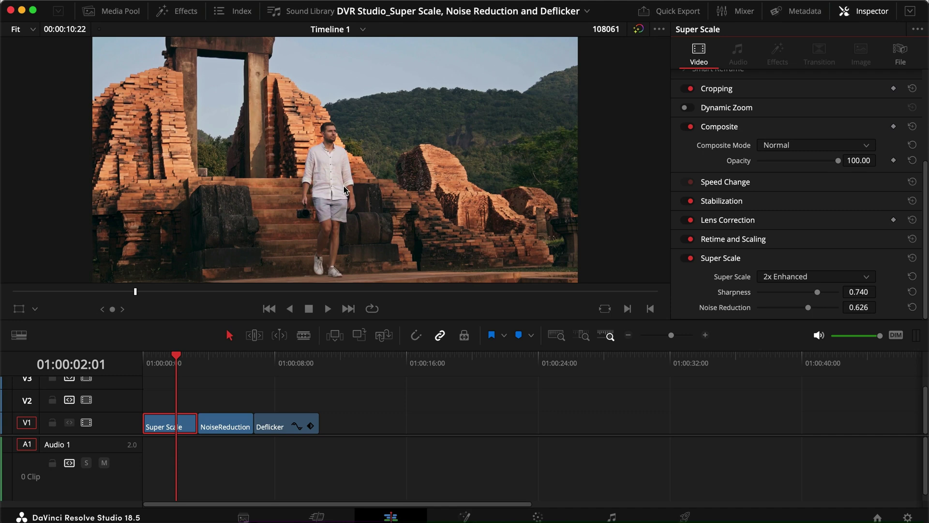
# - Reset Sharpness and Noise Reduction to 0.500, then set them to 0.672 and 0.595
pyautogui.scroll(2, 346, 189)
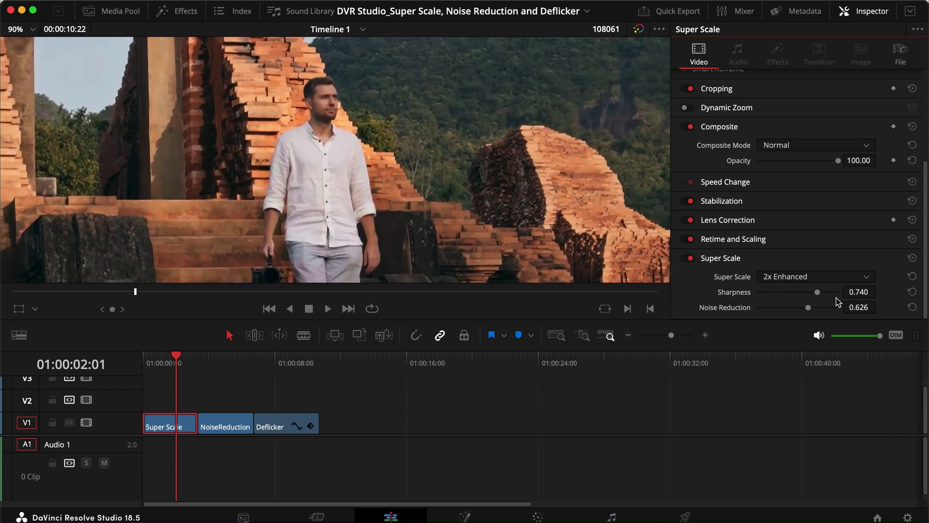
pyautogui.click(912, 291)
pyautogui.click(912, 307)
pyautogui.moveTo(798, 308)
pyautogui.mouseDown()
pyautogui.moveTo(807, 308)
pyautogui.moveTo(803, 293)
pyautogui.moveTo(877, 295)
pyautogui.moveTo(782, 295)
pyautogui.moveTo(827, 295)
pyautogui.moveTo(811, 296)
pyautogui.mouseUp()
pyautogui.scroll(-4, 414, 224)
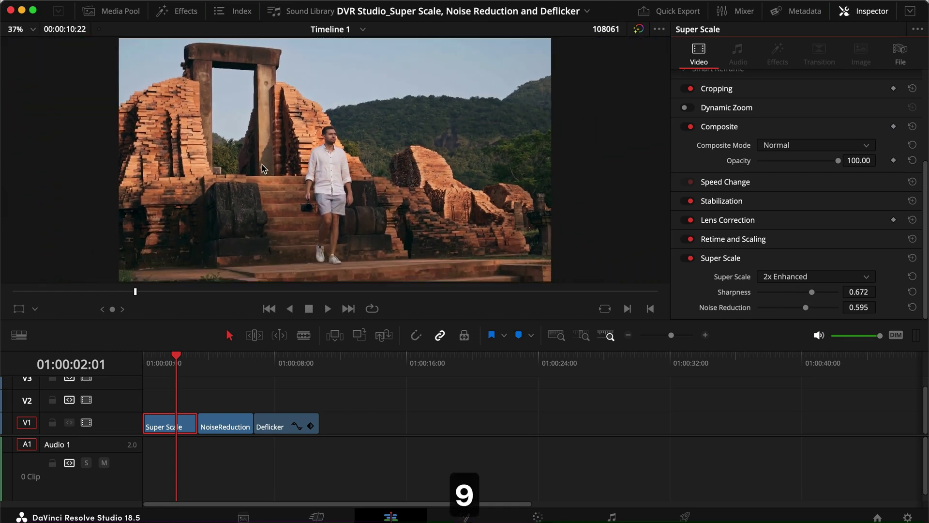
# - Play the timeline from the start, then park the playhead at 01:00:02:10
pyautogui.press('Home')
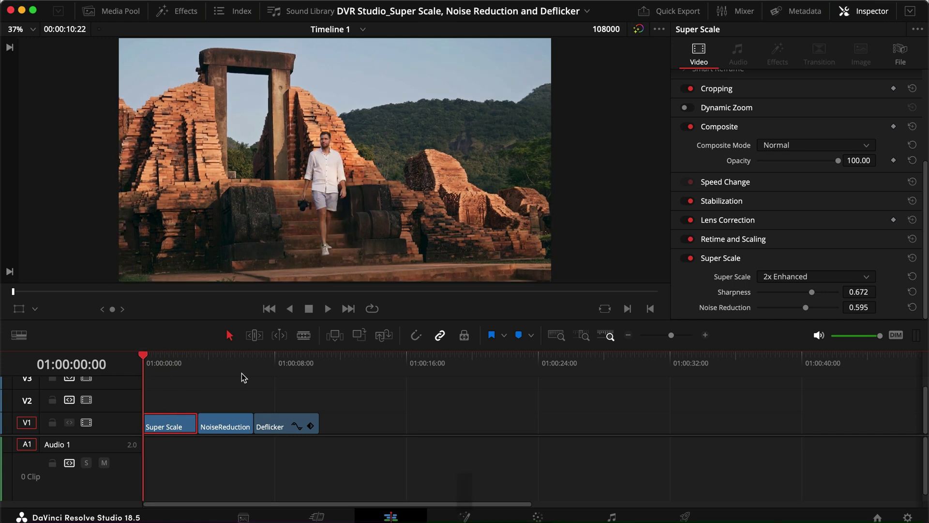
pyautogui.press('space')
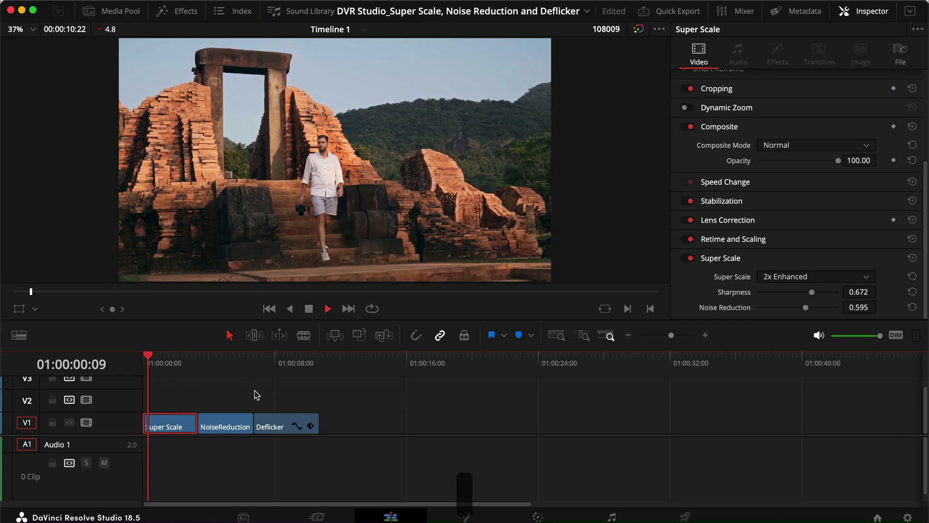
pyautogui.press('space')
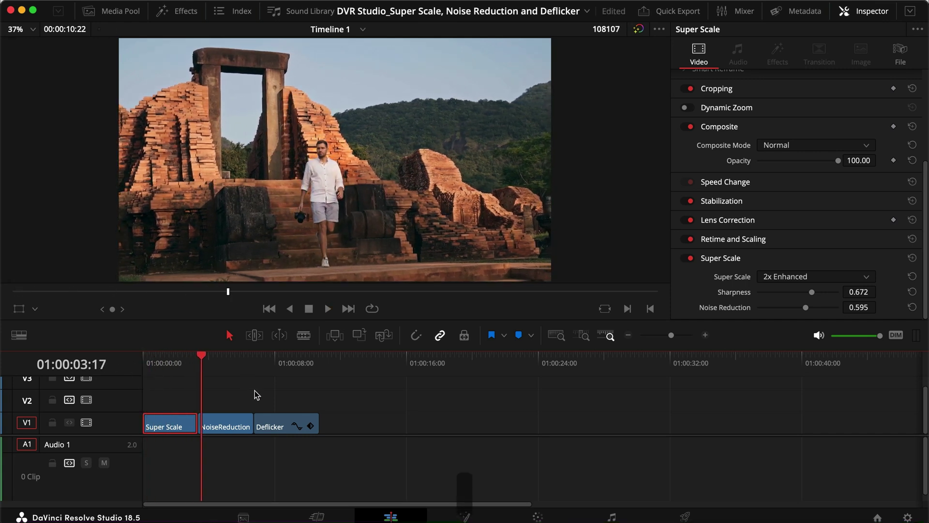
pyautogui.click(182, 369)
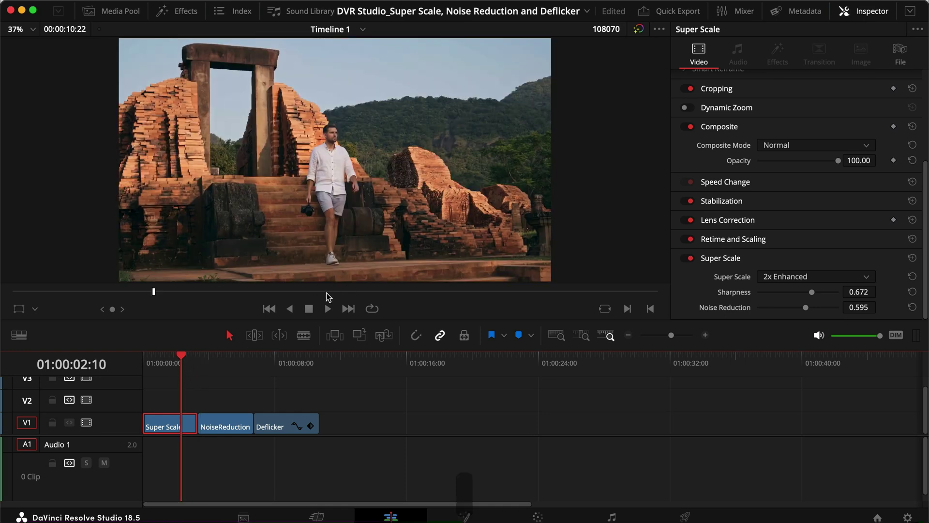
# - Set the render cache to Smart, return to the first frame, and zoom the viewer in on the man
pyautogui.click(334, 1)
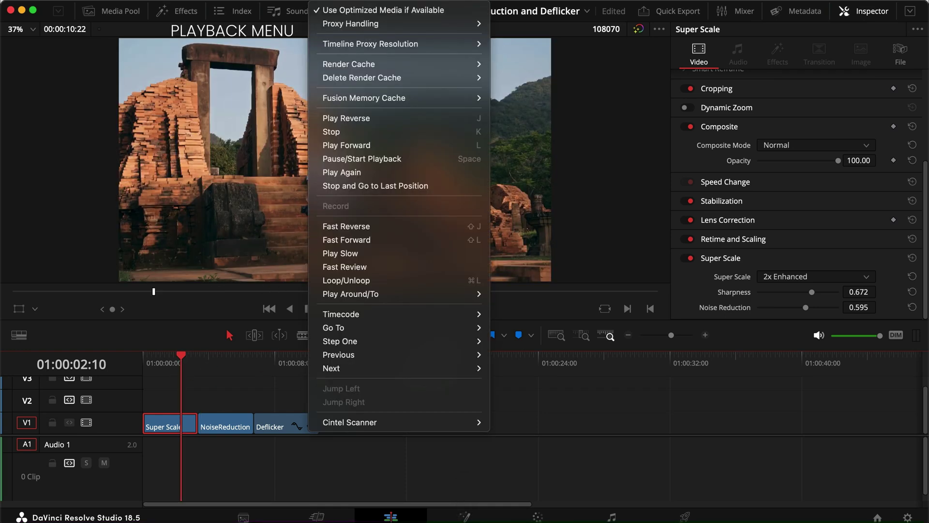
pyautogui.moveTo(441, 44)
pyautogui.moveTo(413, 62)
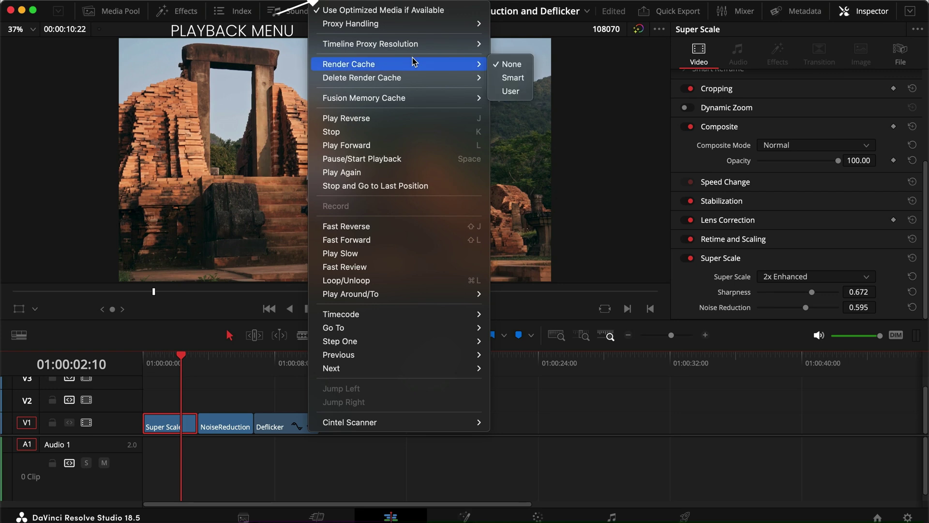
pyautogui.click(506, 76)
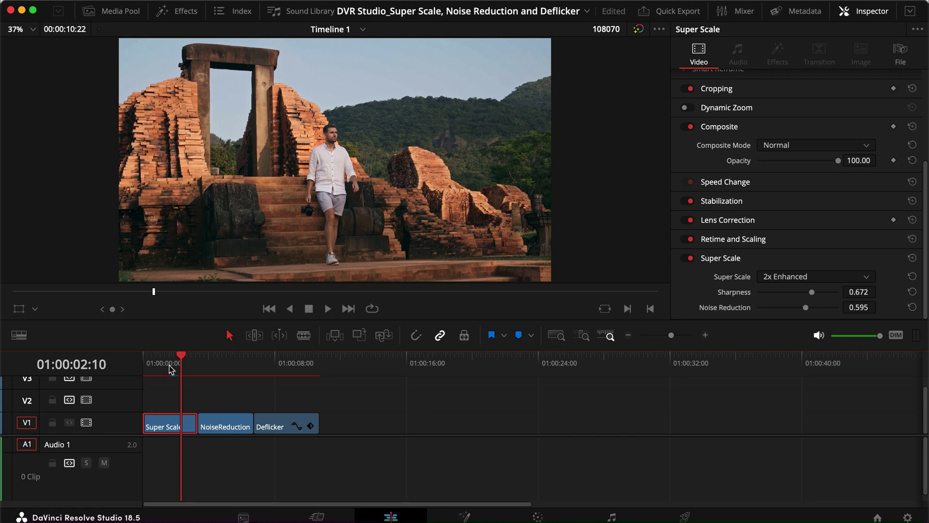
pyautogui.press('Home')
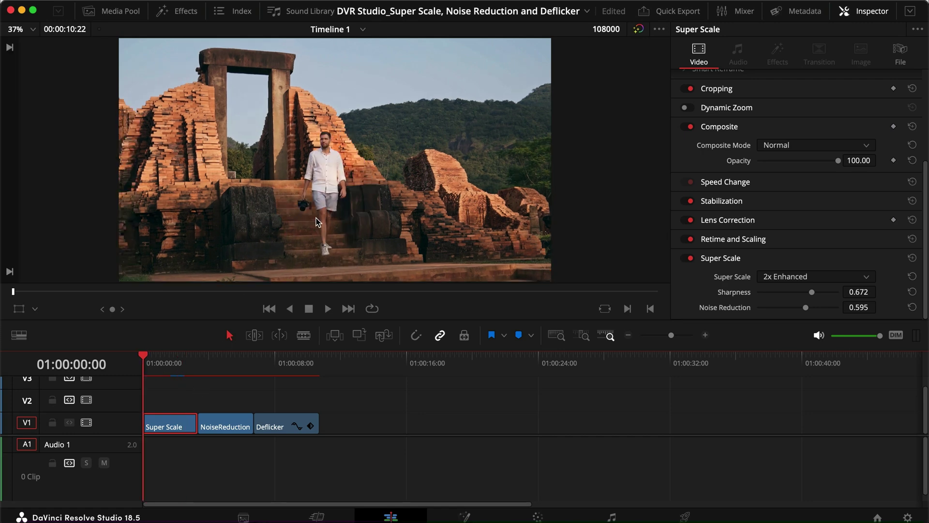
pyautogui.scroll(5, 326, 170)
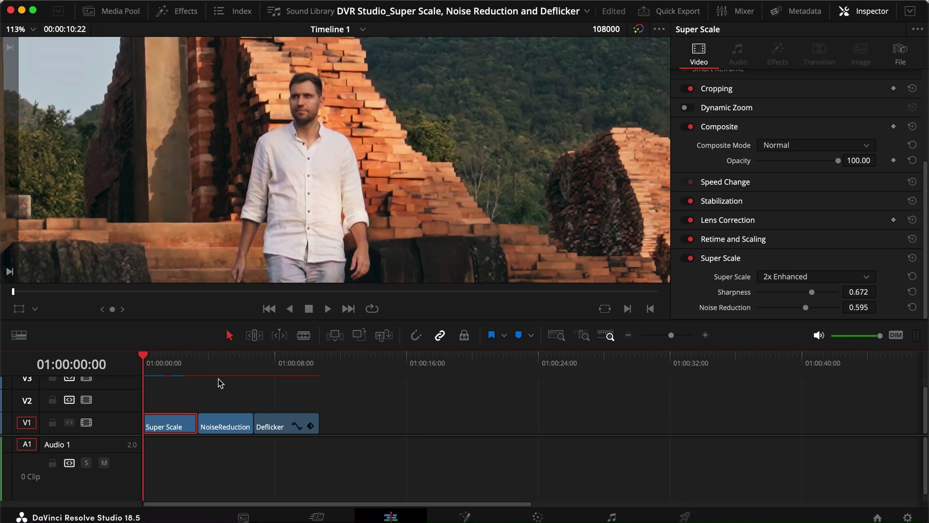
pyautogui.click(537, 517)
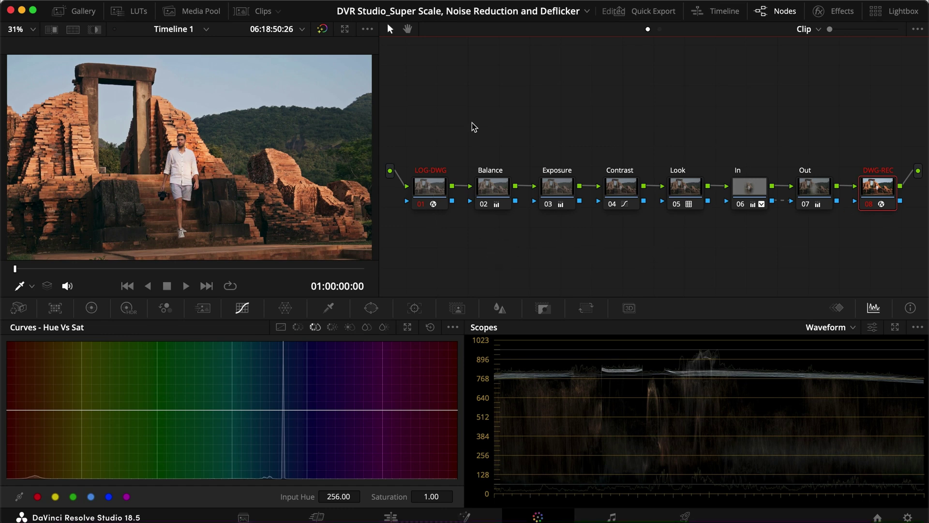
pyautogui.moveTo(871, 252); pyautogui.dragTo(408, 167)
pyautogui.press('super+d')
pyautogui.press('super+d')
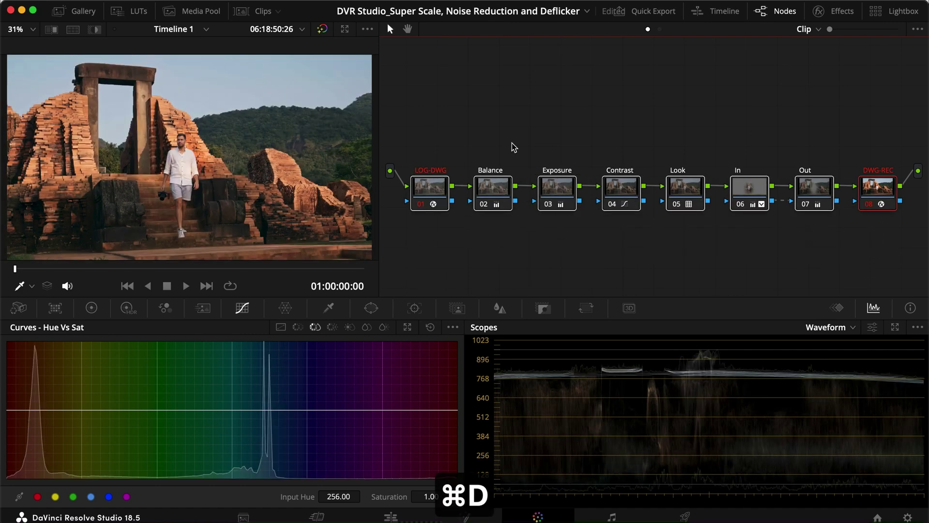
pyautogui.click(381, 518)
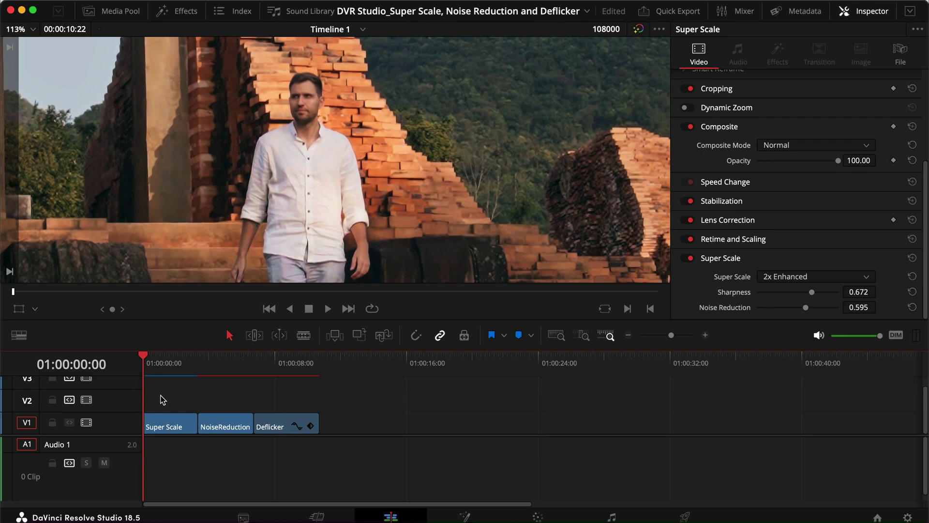
pyautogui.scroll(-10, 334, 160)
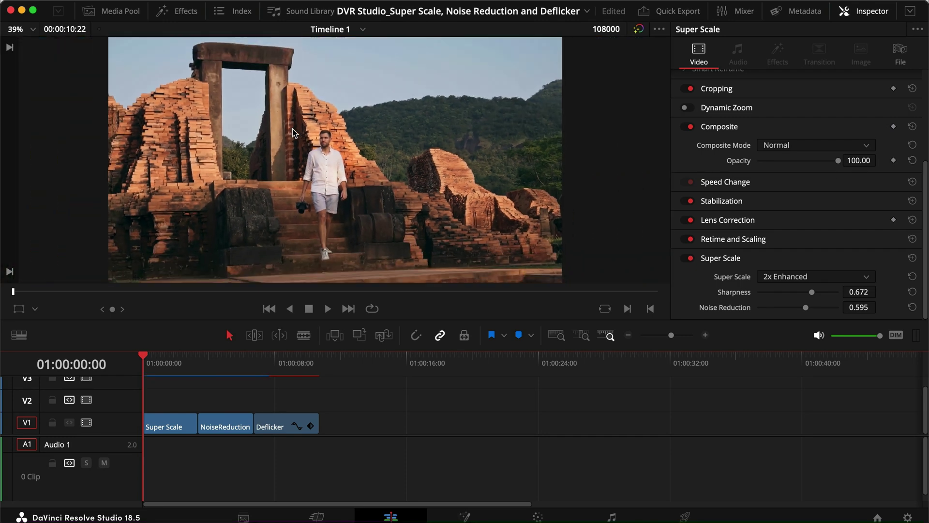
pyautogui.press('super+f')
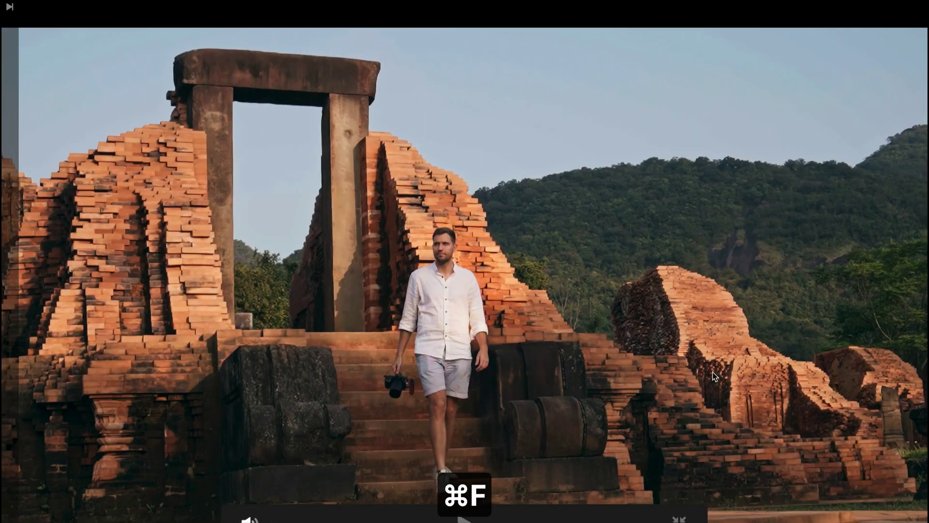
pyautogui.press('space')
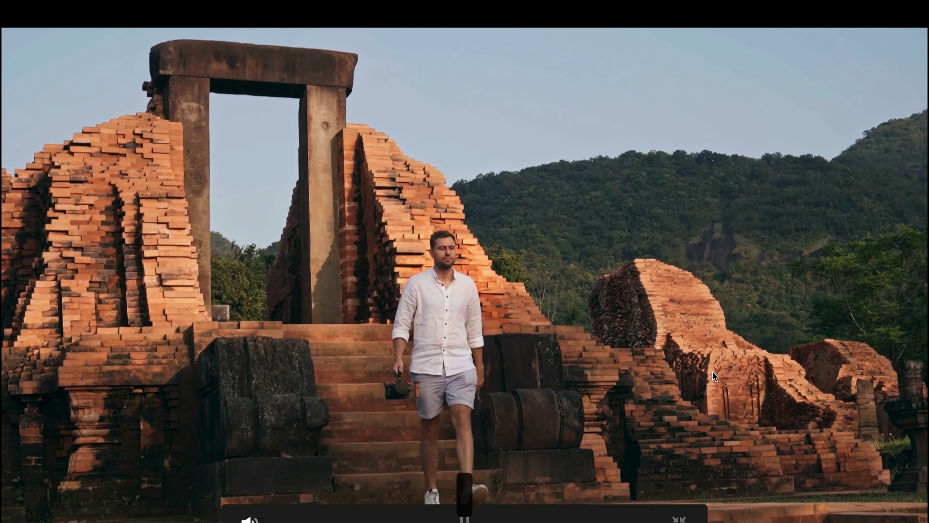
pyautogui.press('space')
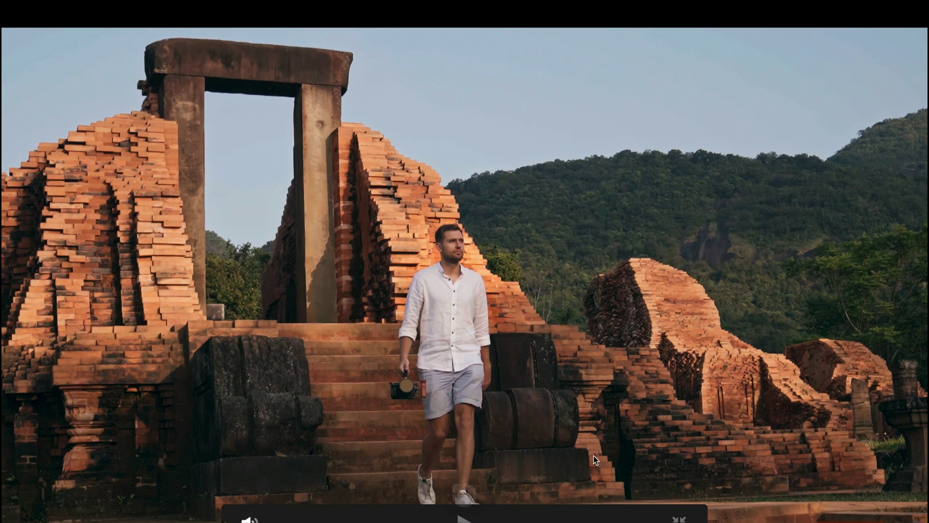
pyautogui.press('Escape')
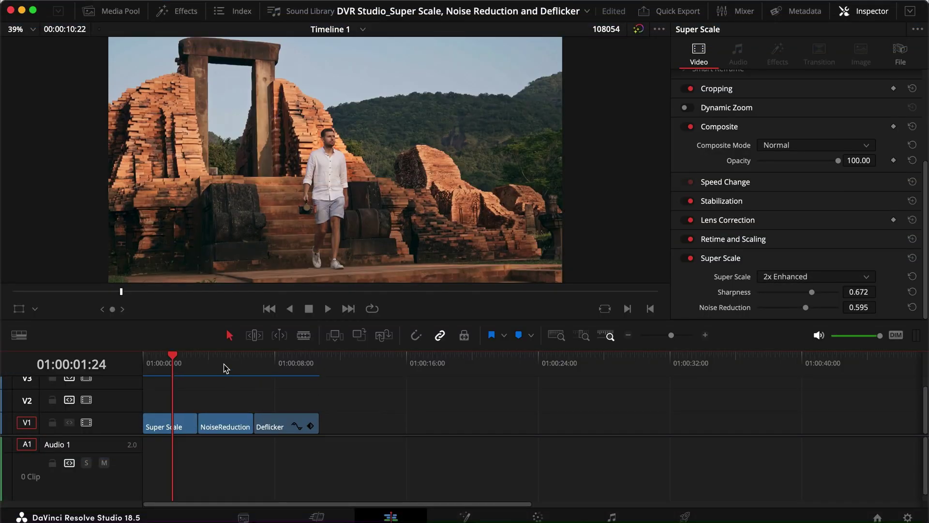
# - Select the NoiseReduction clip and switch to the Color page with Shift+6
pyautogui.click(224, 364)
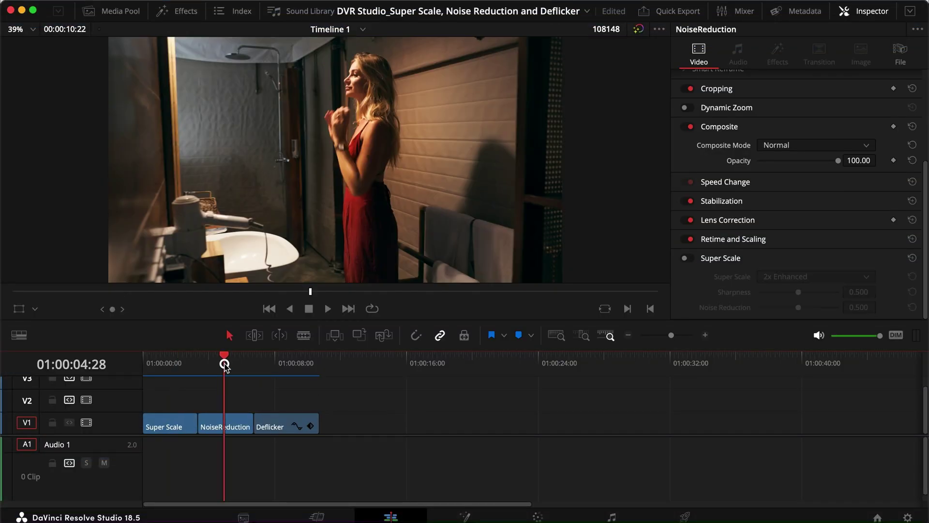
pyautogui.click(228, 425)
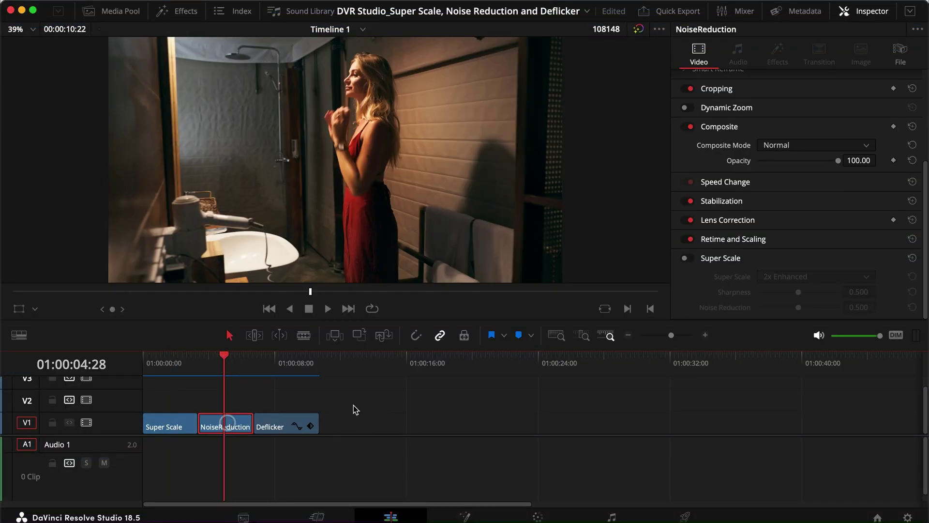
pyautogui.hotkey('shift', '6')
pyautogui.click(485, 264)
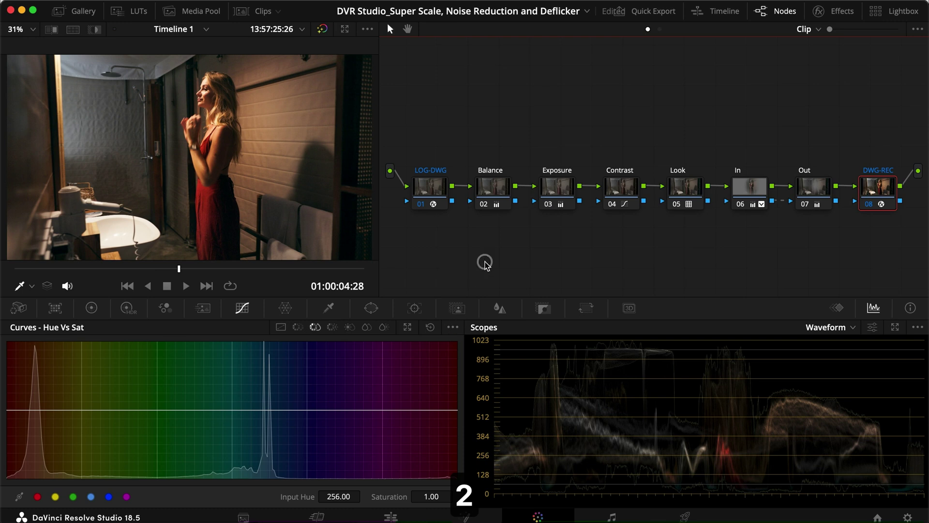
# - Select every grade node, disable them all with ⌘D, then re-enable them
pyautogui.moveTo(888, 244); pyautogui.dragTo(434, 173)
pyautogui.click(516, 239)
pyautogui.moveTo(886, 242); pyautogui.dragTo(414, 177)
pyautogui.press('super+d')
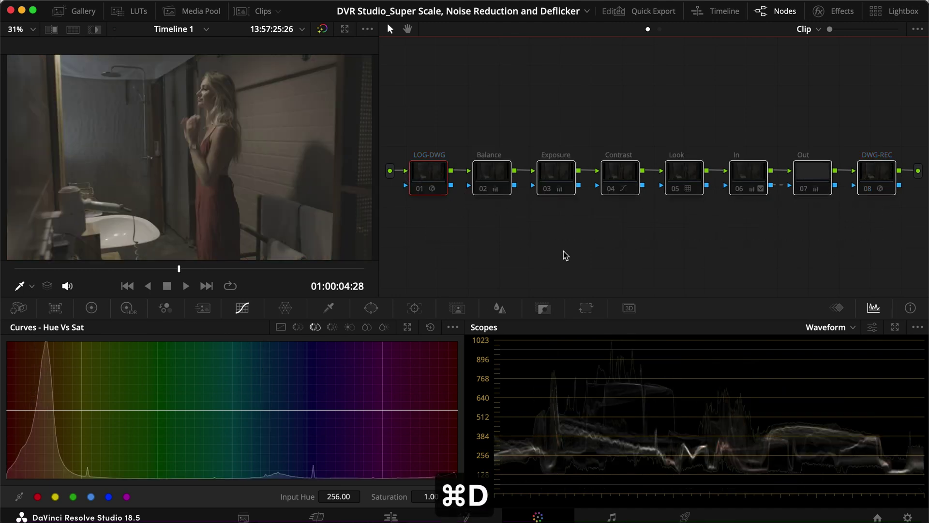
pyautogui.press('super+d')
pyautogui.click(579, 249)
pyautogui.scroll(5, 230, 147)
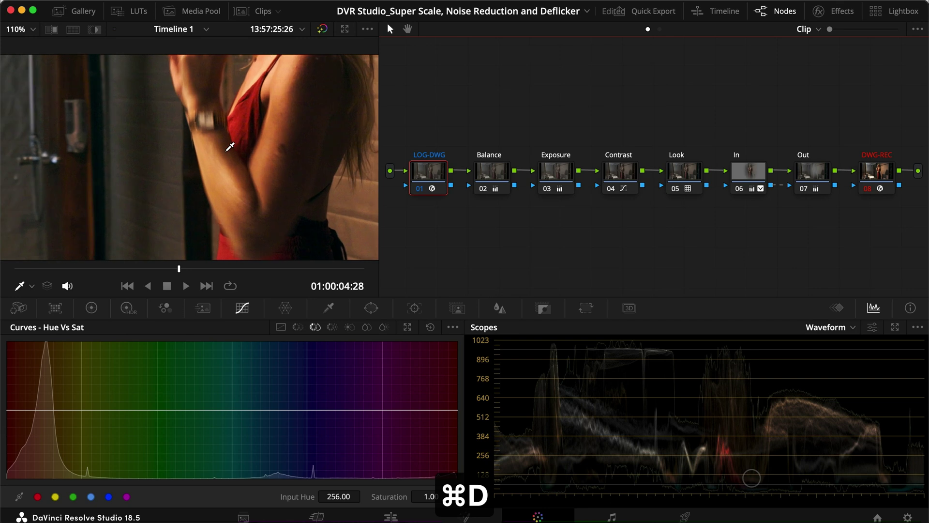
# - Toggle the Exposure node off and on, then bypass and restore the whole grade with ⌥D
pyautogui.click(530, 257)
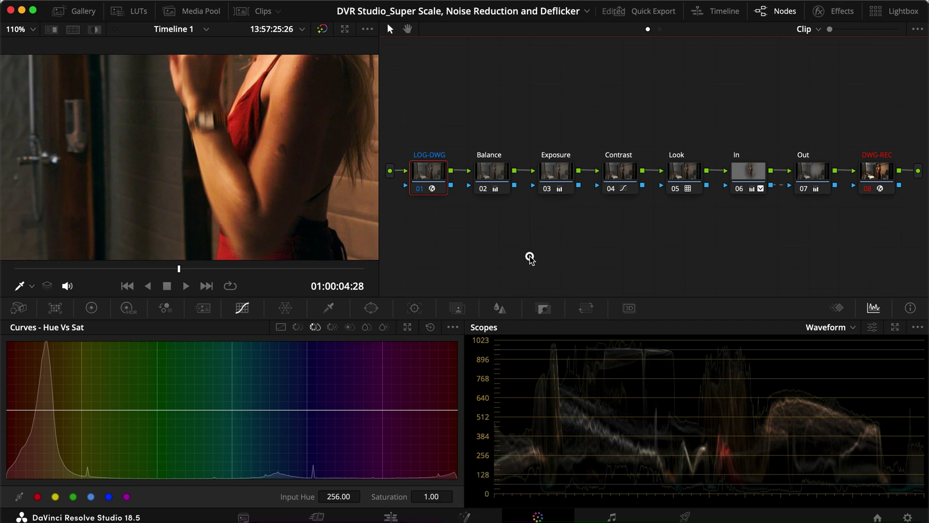
pyautogui.click(559, 179)
pyautogui.press('super+d')
pyautogui.press('super+d')
pyautogui.press('super+d')
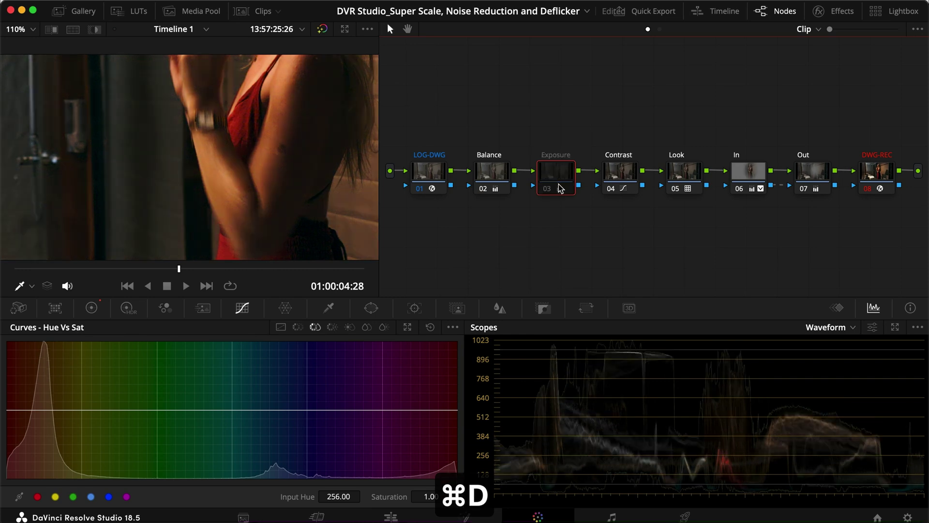
pyautogui.press('super+d')
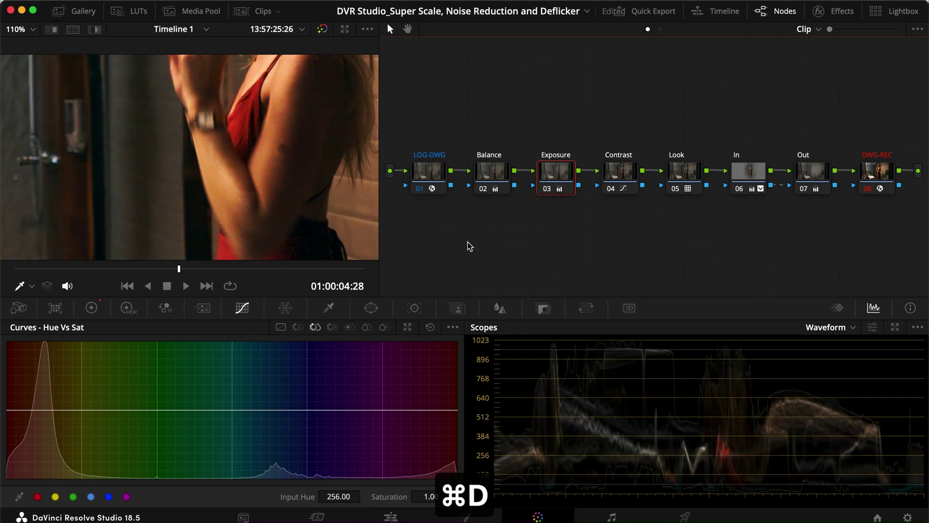
pyautogui.hotkey('alt', 'd')
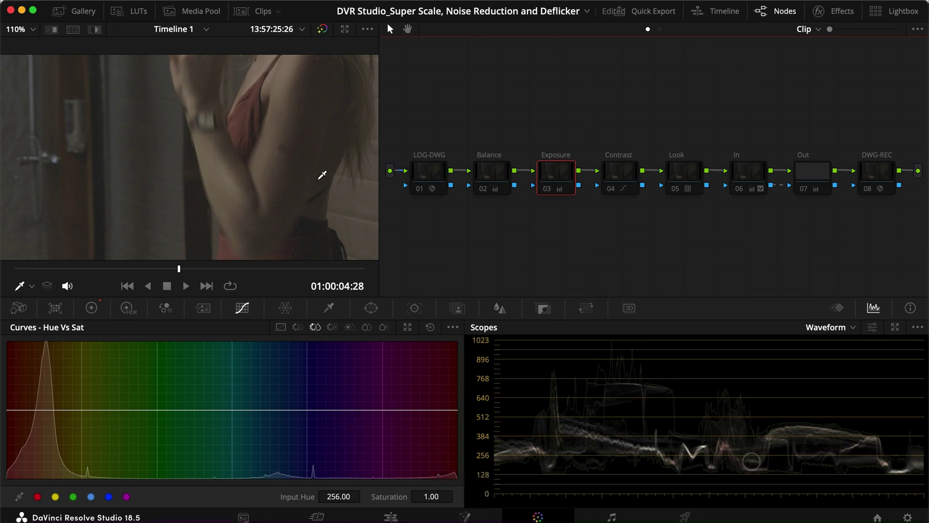
pyautogui.scroll(3, 321, 174)
pyautogui.scroll(-3, 320, 174)
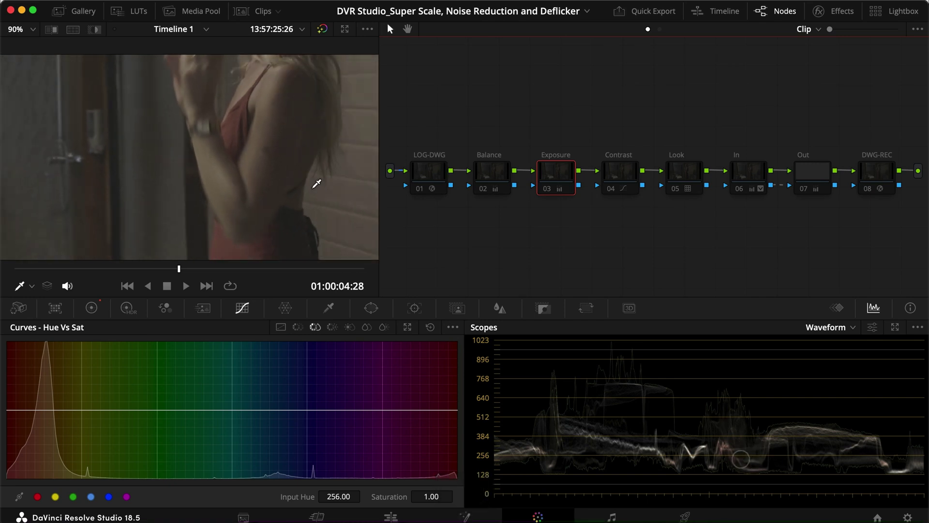
pyautogui.hotkey('alt', 'd')
pyautogui.scroll(-3, 271, 170)
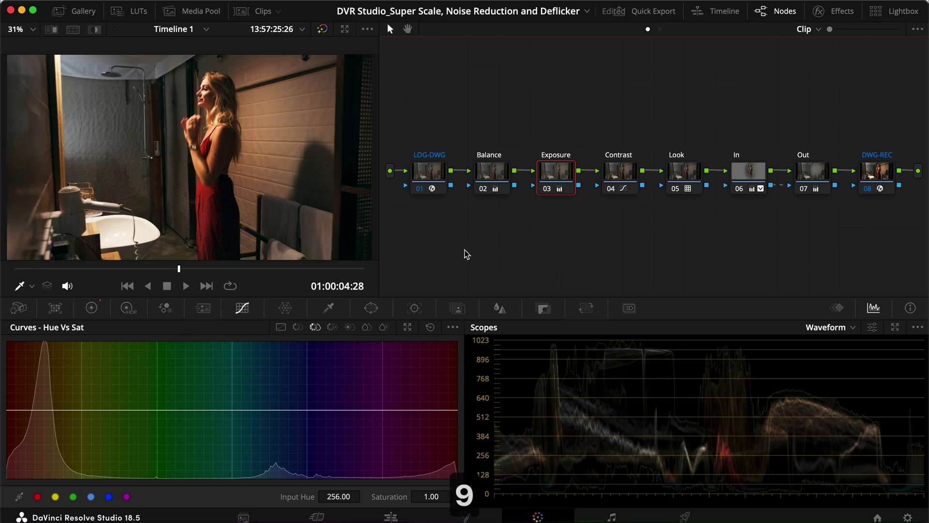
# - Select the LOG-DWG node and bring up its node options menu
pyautogui.click(465, 253)
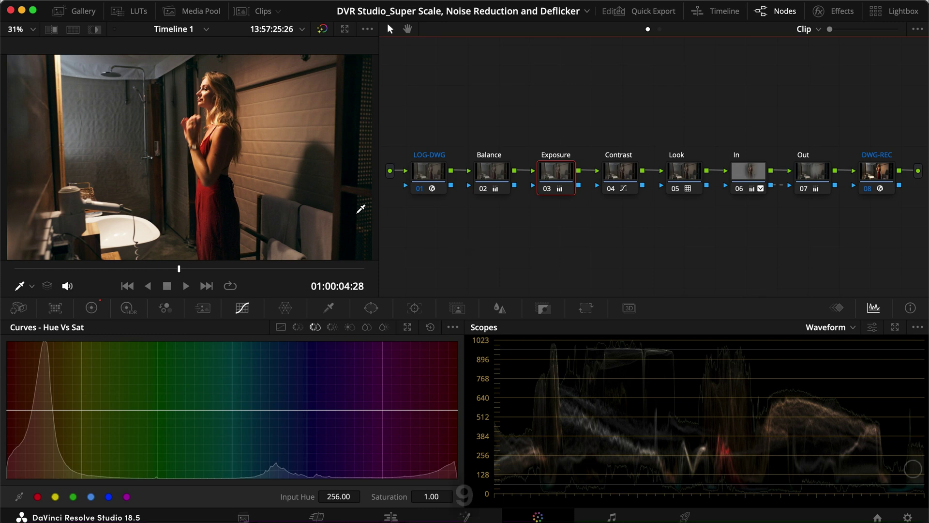
pyautogui.scroll(6, 357, 207)
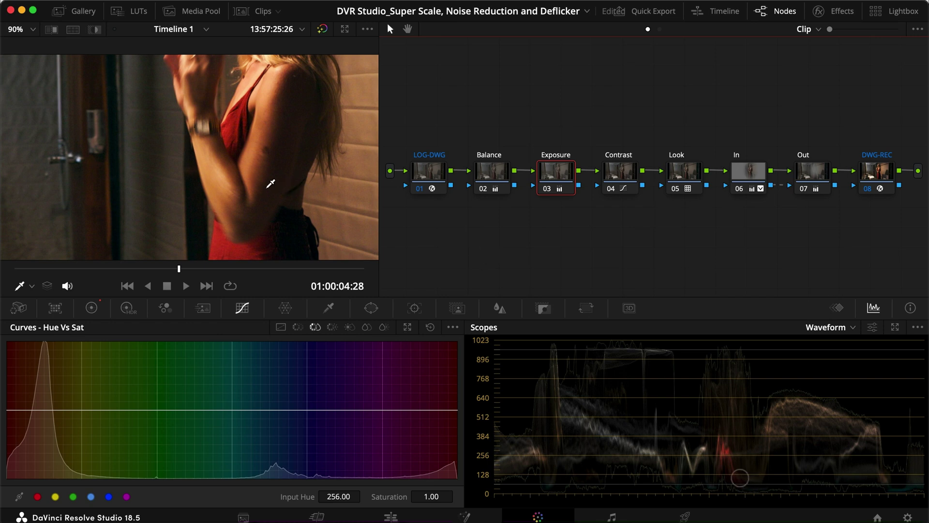
pyautogui.click(433, 174)
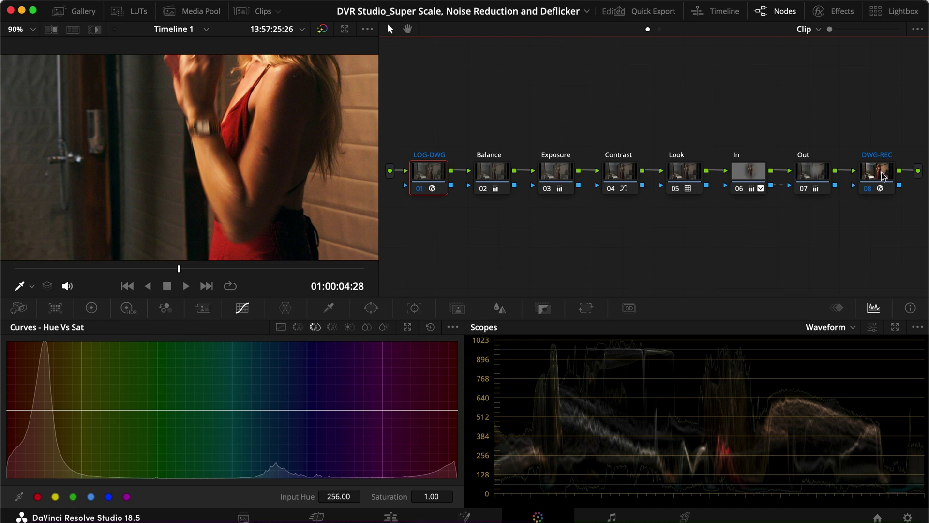
pyautogui.rightClick(424, 177)
# - Add a serial node before LOG-DWG, move it above the chain, label it 'Noise Red', and open its noise reduction settings
pyautogui.moveTo(464, 237)
pyautogui.click(551, 248)
pyautogui.moveTo(431, 225); pyautogui.dragTo(431, 122)
pyautogui.write('Noise Red')
pyautogui.press('Return')
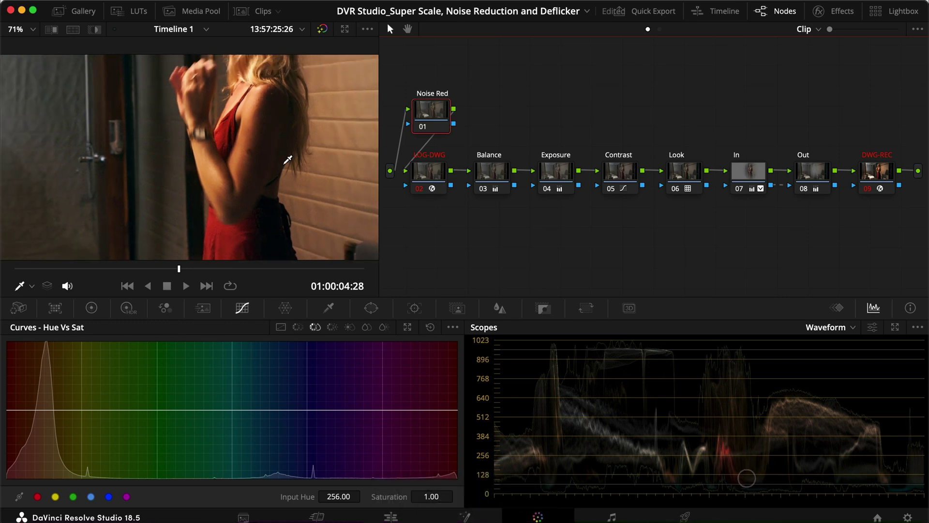
pyautogui.scroll(3, 287, 158)
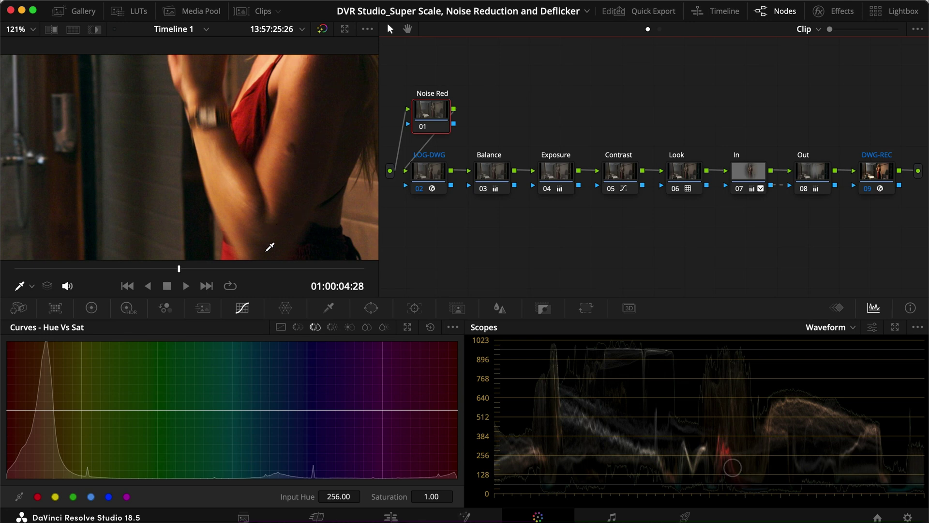
pyautogui.click(204, 309)
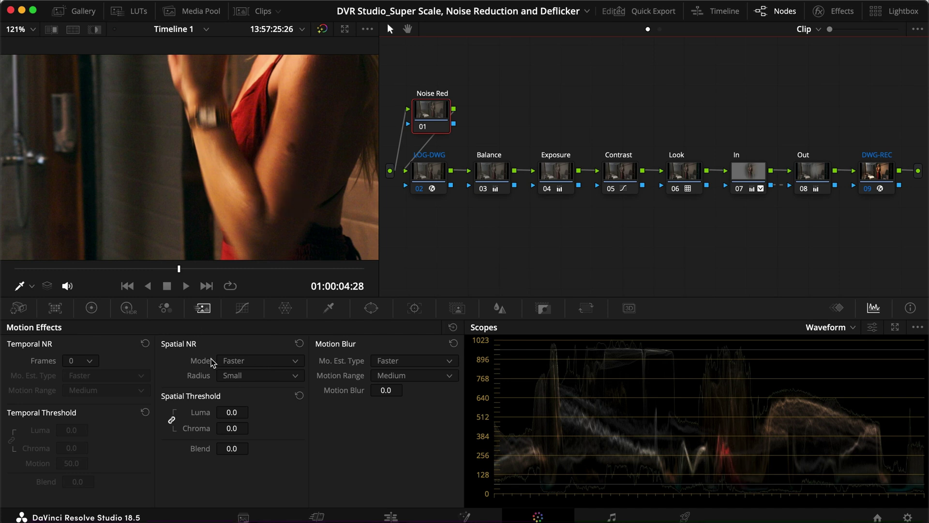
# - Set the Spatial NR mode to Better and keep the radius at Small
pyautogui.click(249, 362)
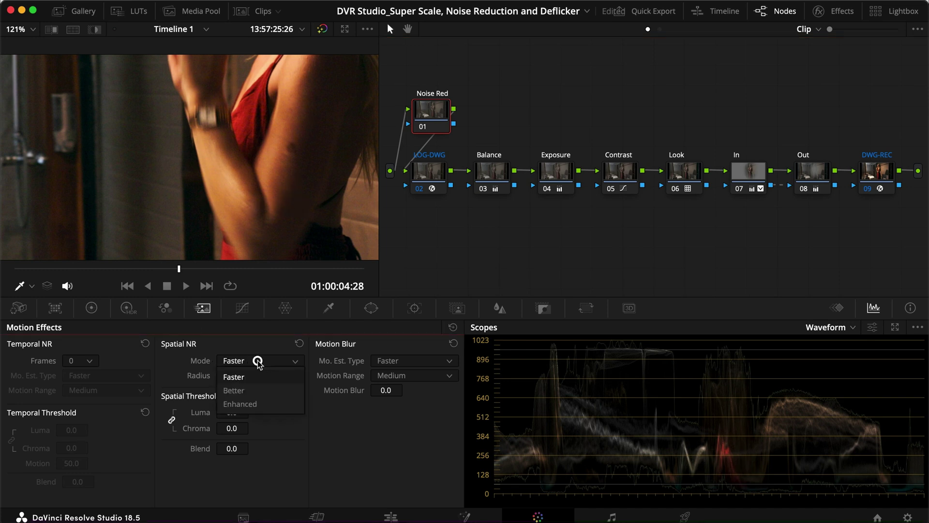
pyautogui.click(237, 392)
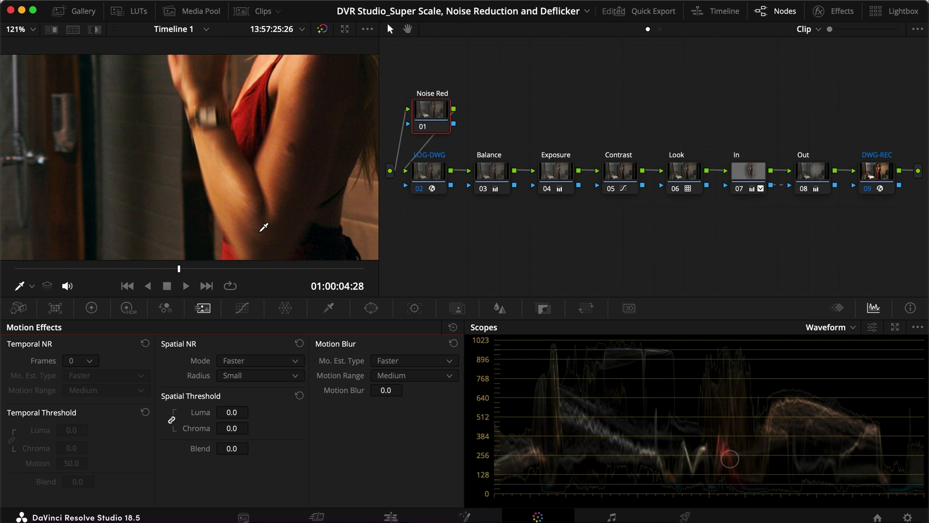
pyautogui.click(259, 364)
pyautogui.click(256, 387)
pyautogui.click(262, 380)
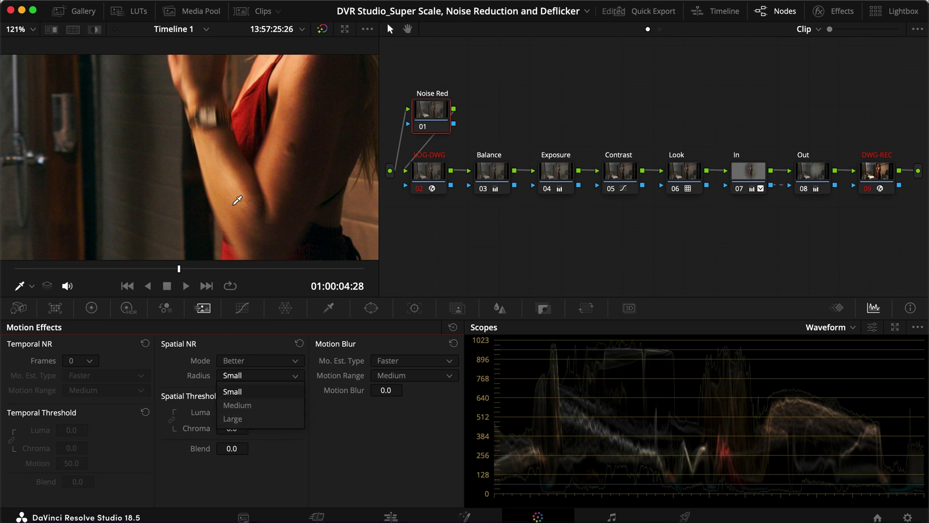
pyautogui.click(242, 393)
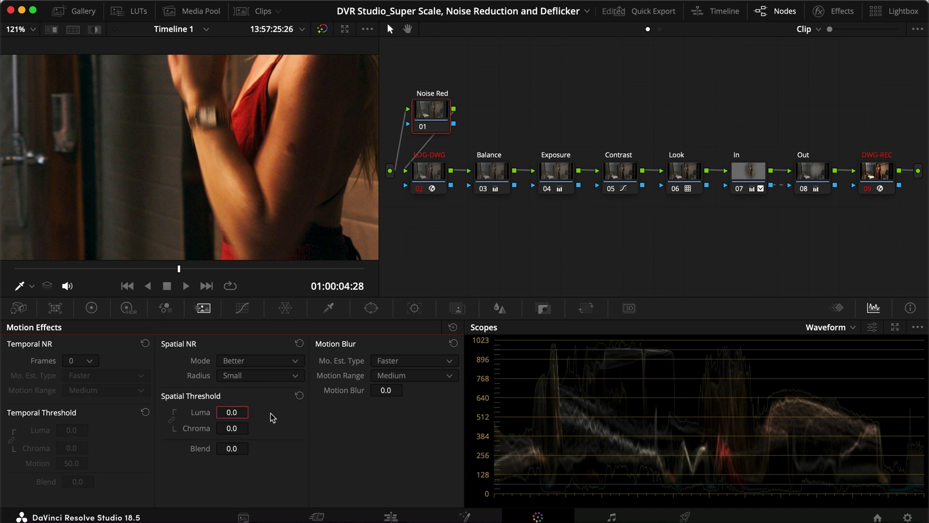
# - Enter a luma threshold of 15 and toggle the Noise Red node to compare
pyautogui.write('15')
pyautogui.press('Return')
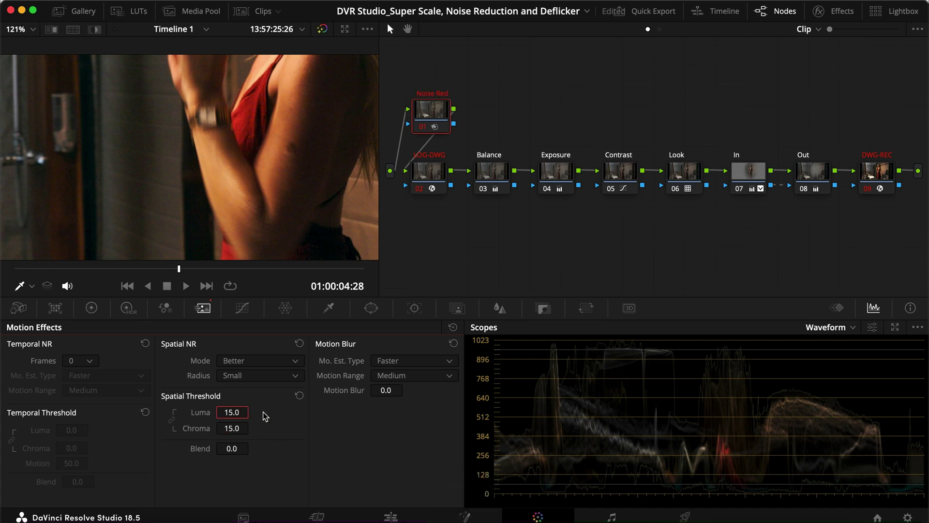
pyautogui.press('super+d')
pyautogui.press('super+d')
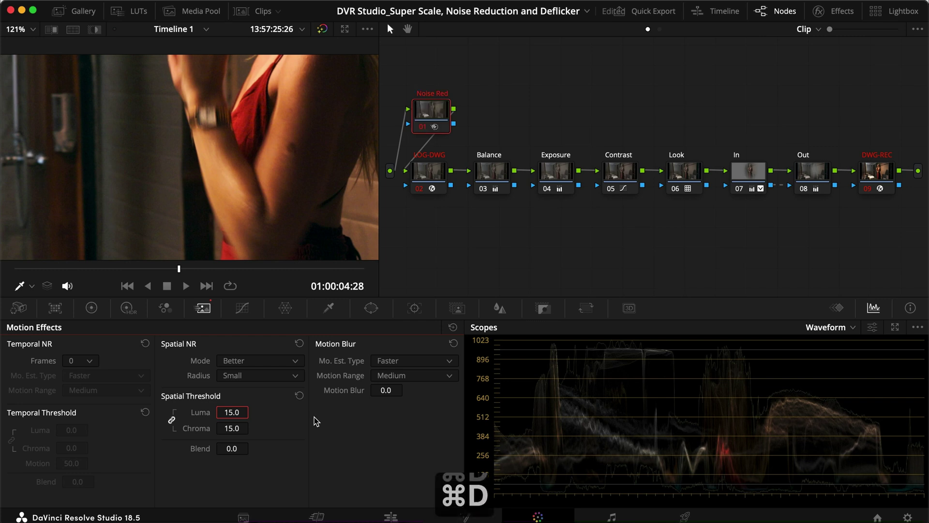
pyautogui.press('super+d')
pyautogui.press('super+d')
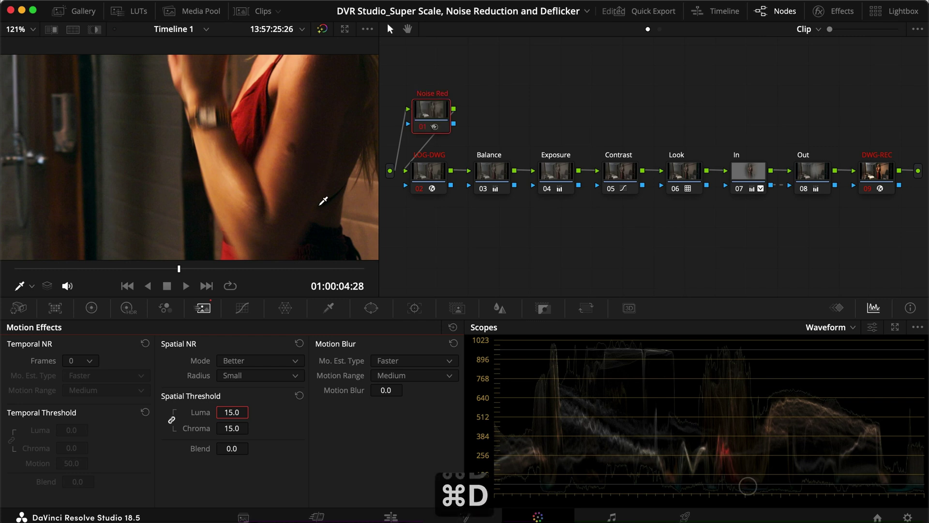
pyautogui.scroll(5, 323, 199)
pyautogui.press('super+d')
pyautogui.press('super+d')
# - Raise the Spatial Threshold Luma to 25 and toggle the node again to compare
pyautogui.click(232, 412)
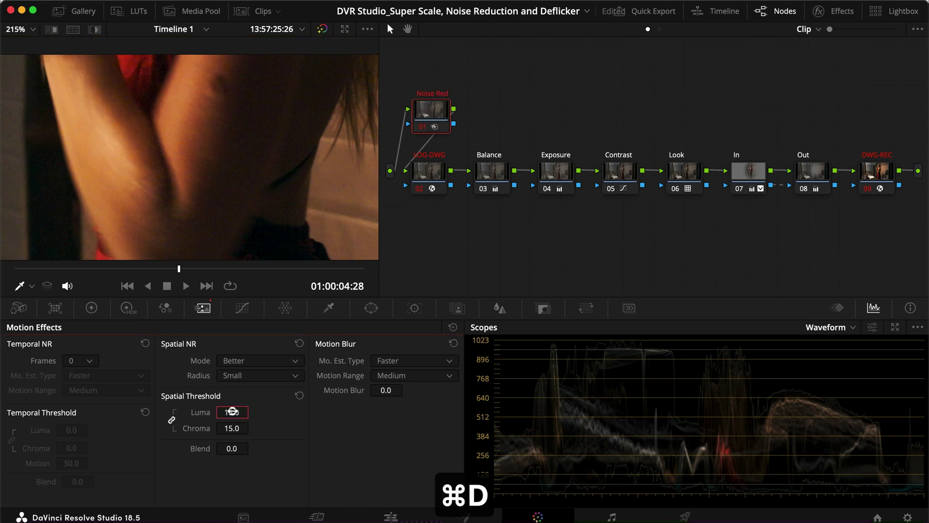
pyautogui.write('25')
pyautogui.press('Return')
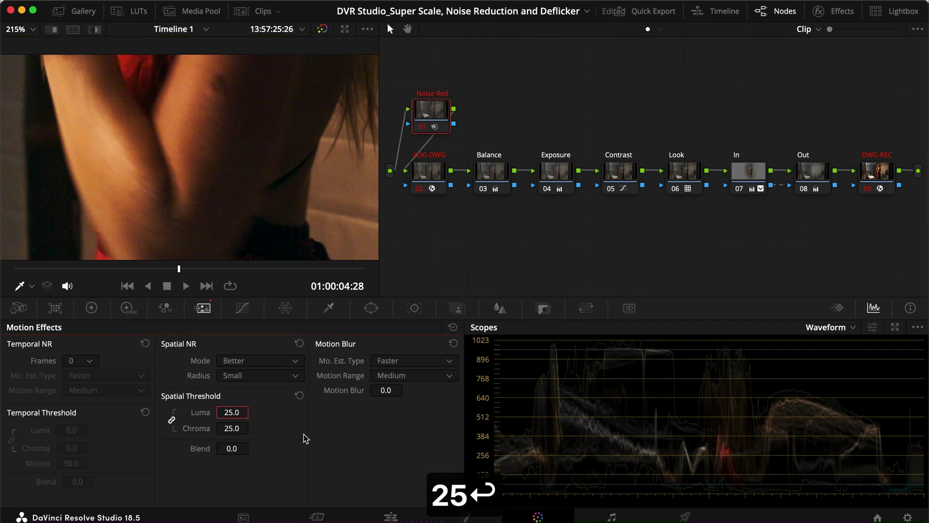
pyautogui.press('super+d')
pyautogui.press('super+d')
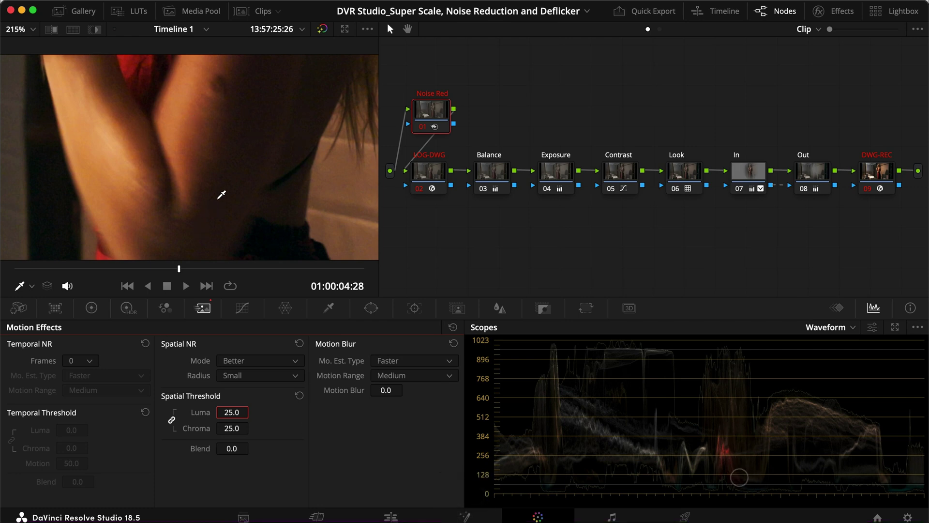
pyautogui.press('super+d')
pyautogui.press('super+d')
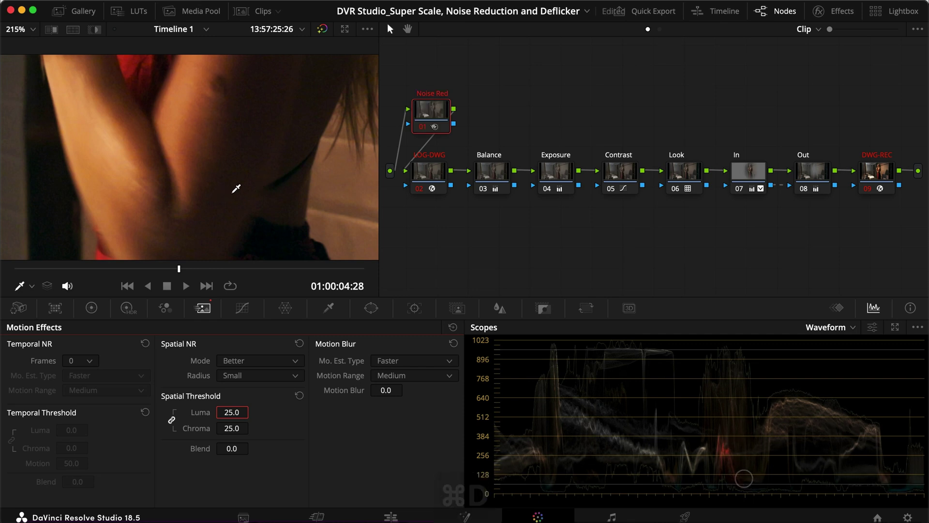
pyautogui.scroll(-10, 247, 154)
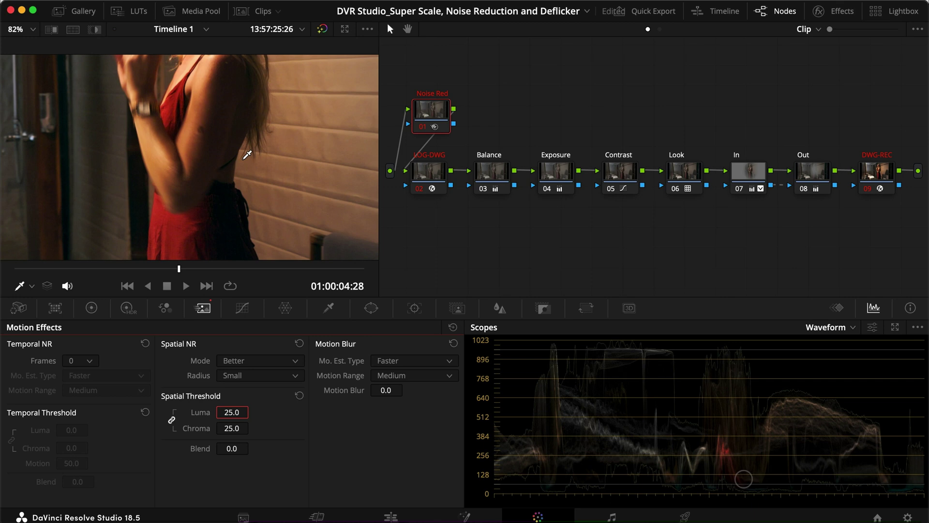
pyautogui.press('super+d')
pyautogui.press('super+d')
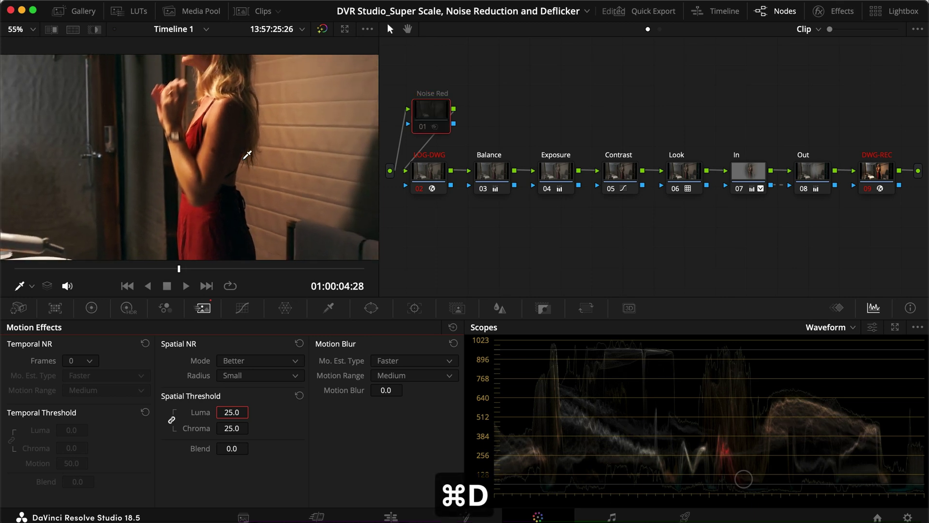
pyautogui.press('super+d')
pyautogui.press('super+d')
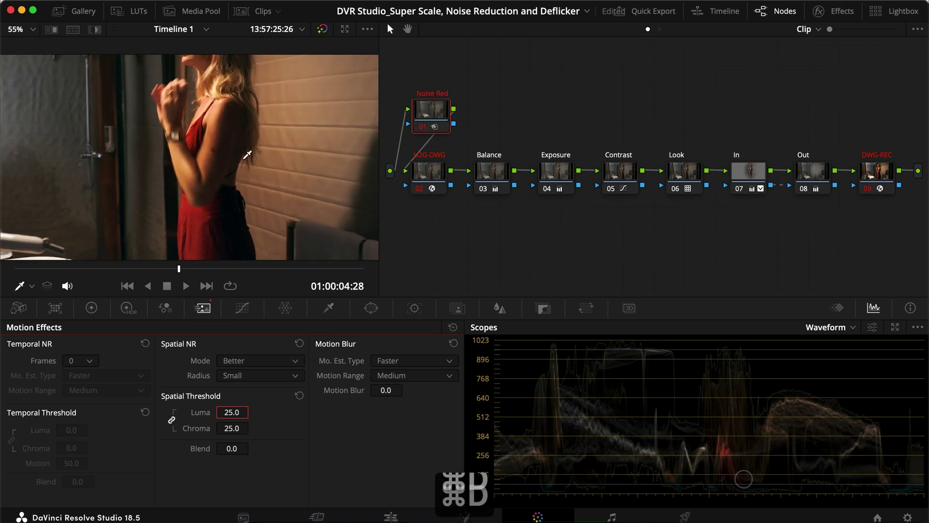
pyautogui.press('super+f')
pyautogui.press('super+d')
pyautogui.press('super+d')
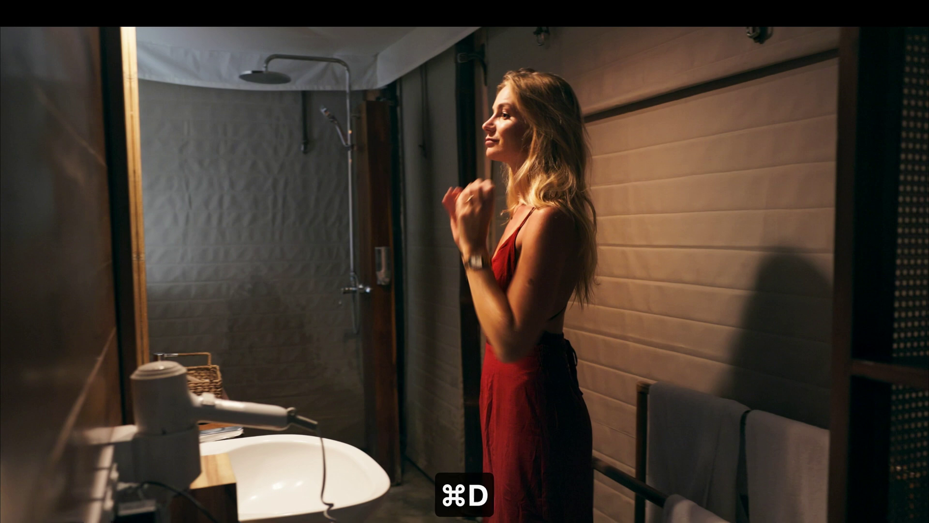
pyautogui.press('super+f')
pyautogui.press('super+d')
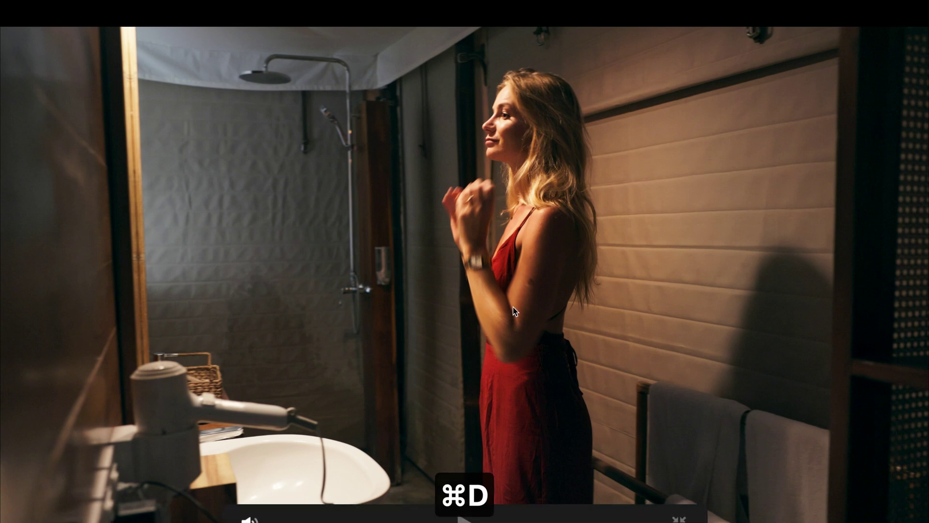
pyautogui.press('super+b')
pyautogui.press('super+d')
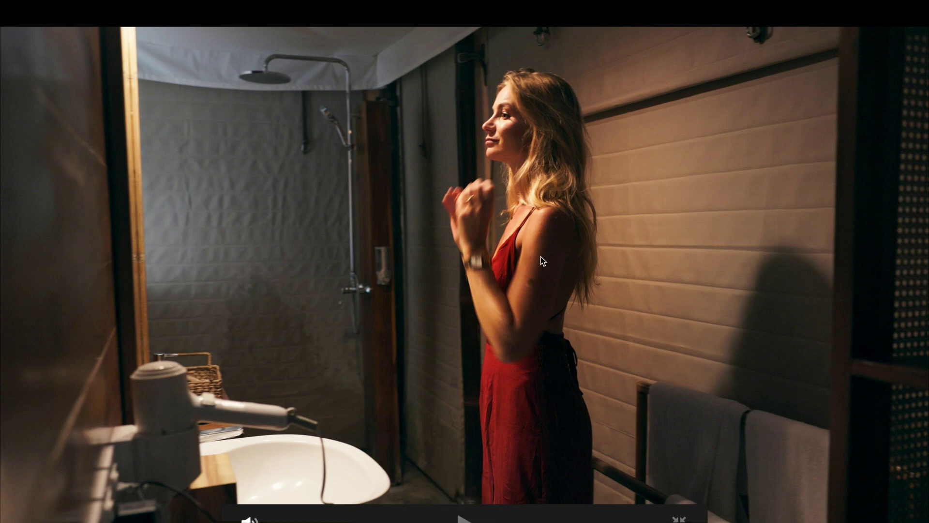
pyautogui.press('super+f')
pyautogui.scroll(3, 227, 128)
pyautogui.press('super+d')
pyautogui.press('super+d')
pyautogui.scroll(5, 227, 128)
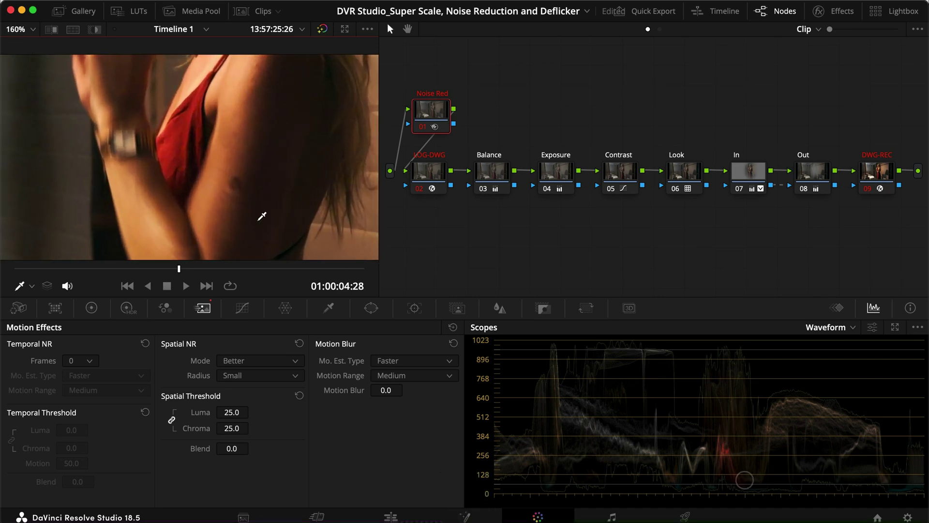
pyautogui.press('super+d')
pyautogui.press('super+d')
pyautogui.scroll(-5, 261, 215)
pyautogui.scroll(-2, 261, 215)
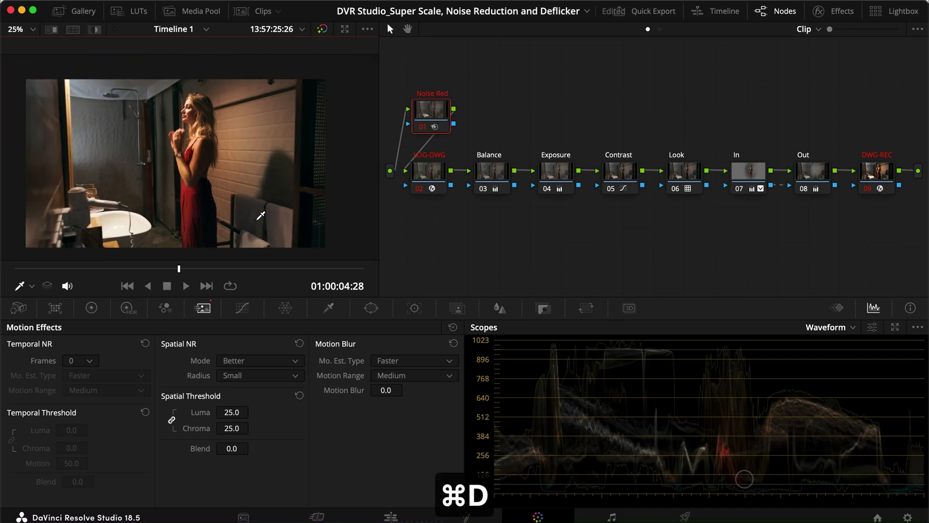
pyautogui.press('super+f')
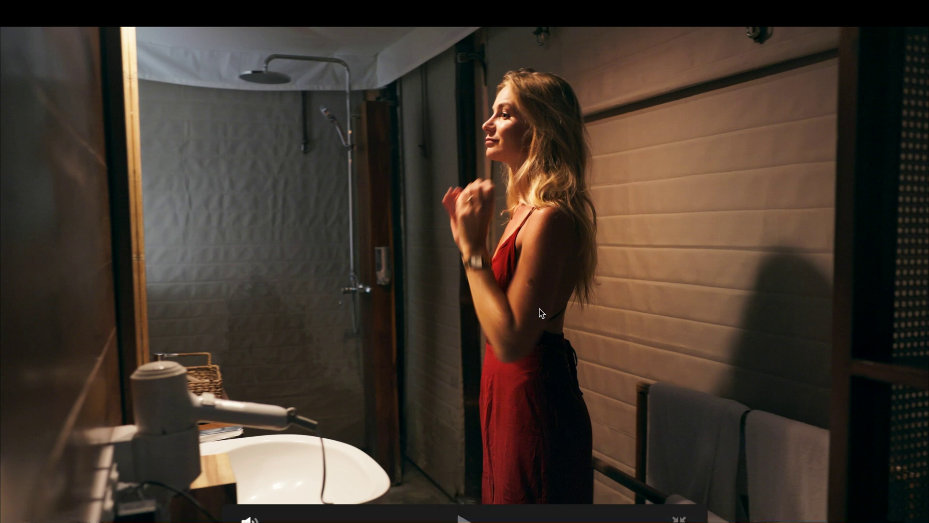
pyautogui.press('Escape')
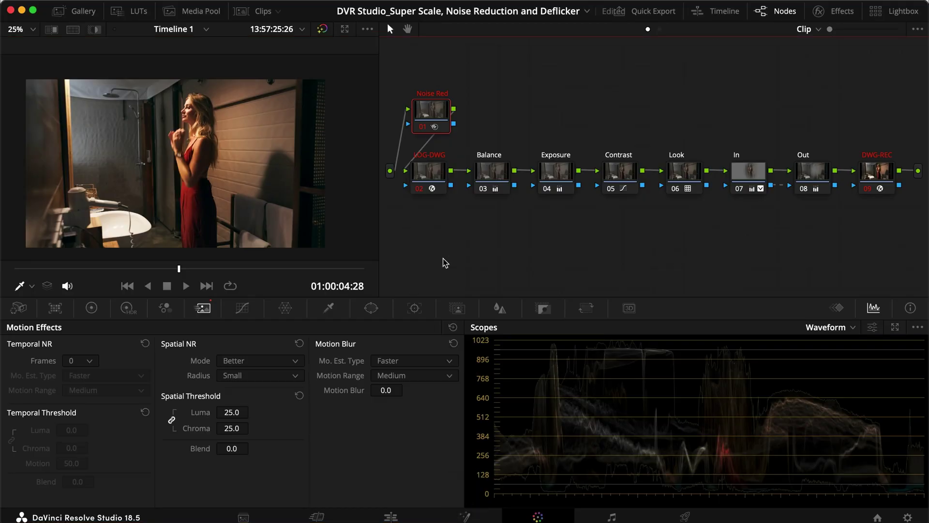
pyautogui.press('9')
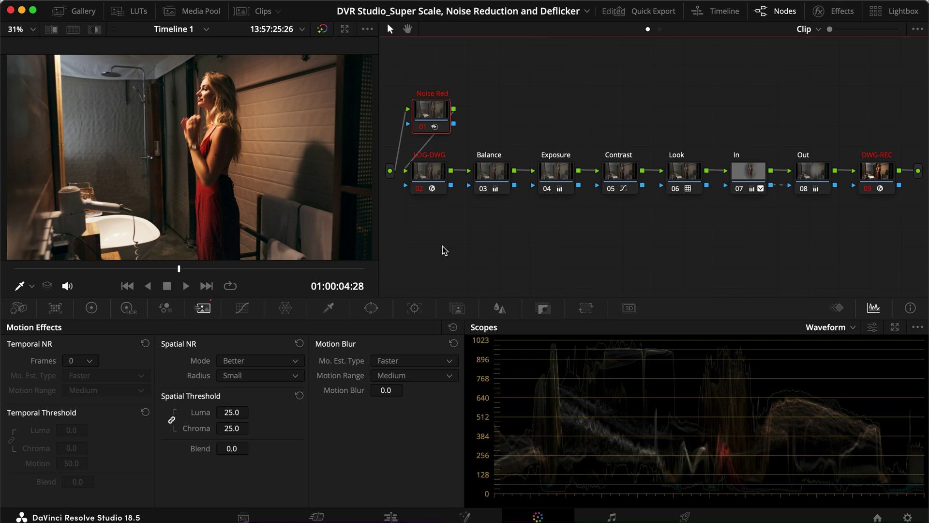
pyautogui.click(391, 516)
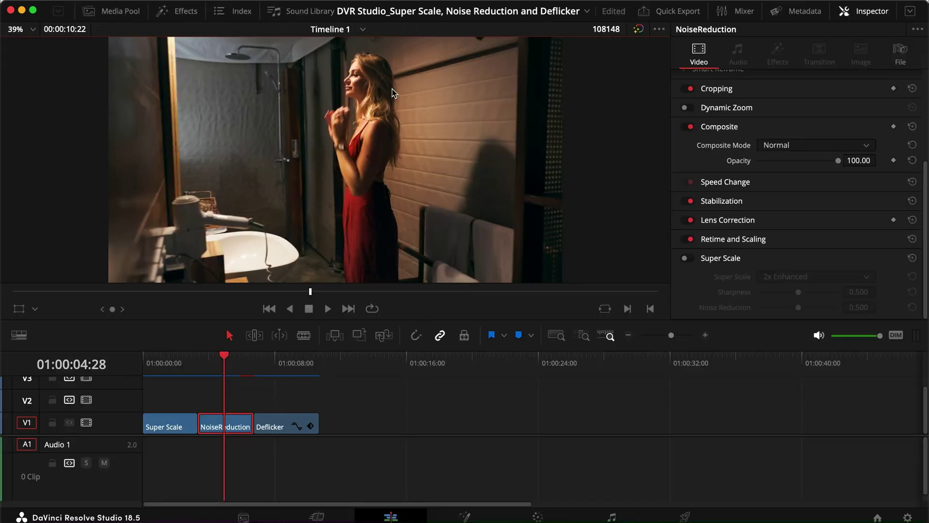
pyautogui.click(197, 364)
pyautogui.press('space')
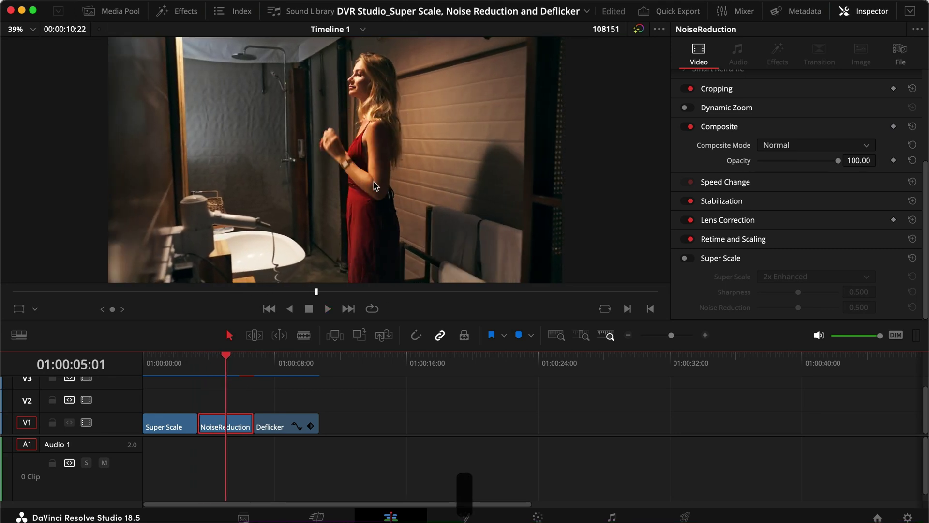
pyautogui.scroll(5, 373, 182)
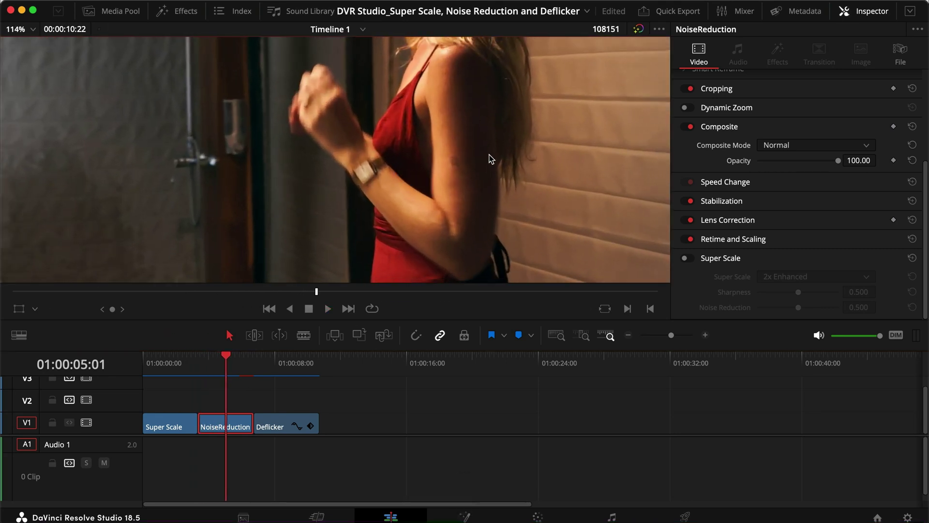
pyautogui.hscroll(3, 489, 183)
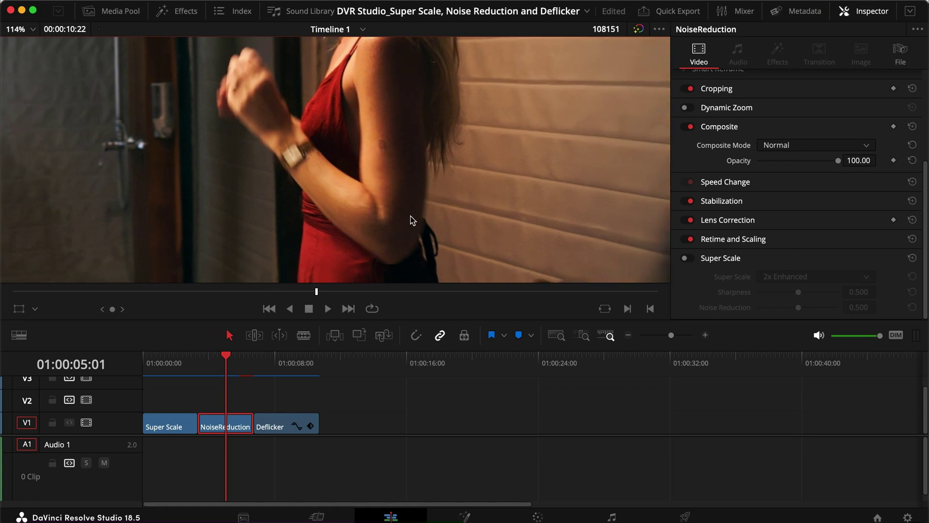
pyautogui.scroll(-7, 396, 237)
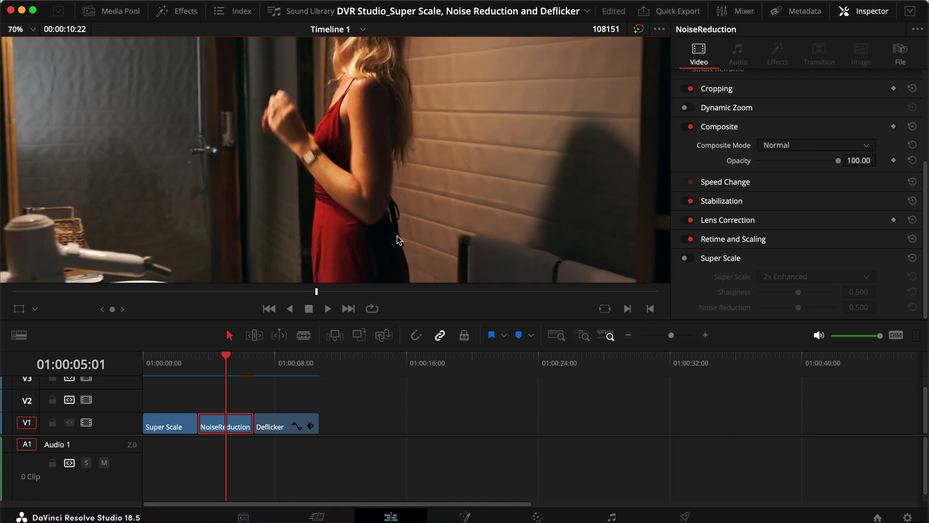
pyautogui.scroll(1, 396, 237)
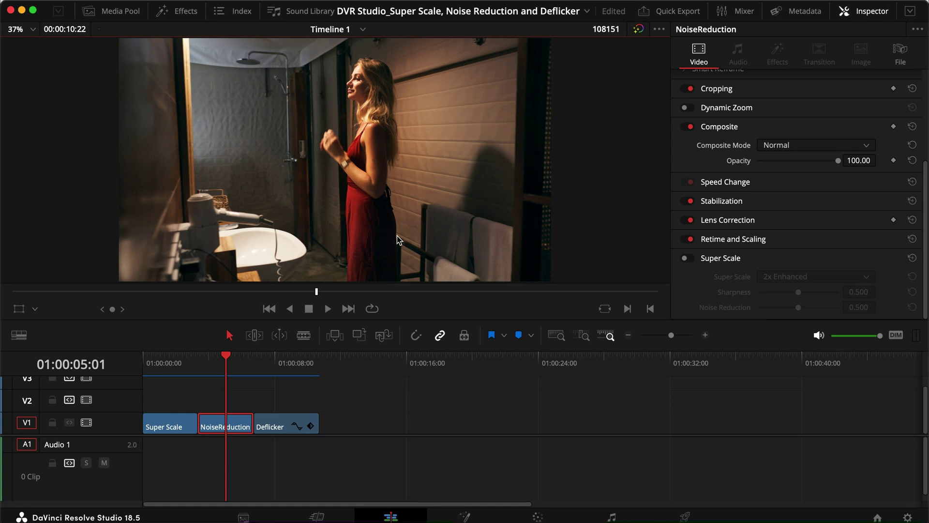
pyautogui.click(529, 516)
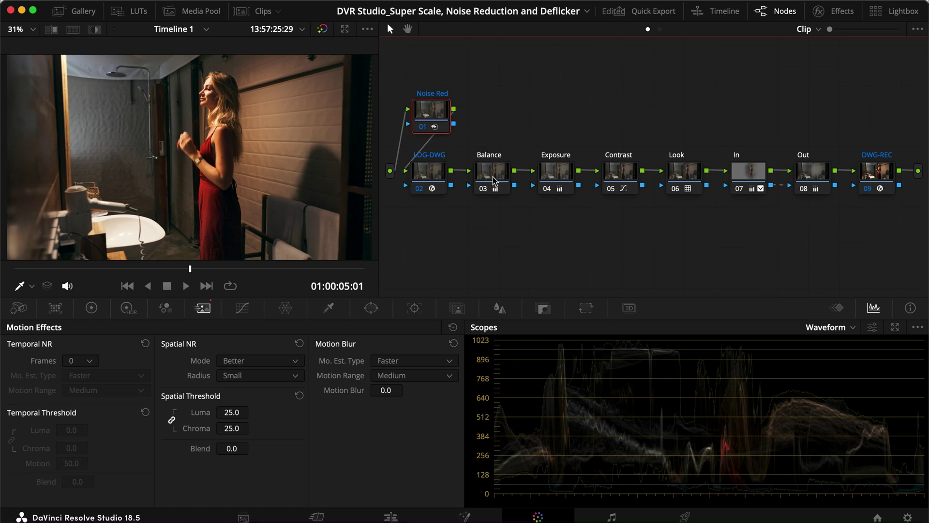
# - Bypass grading nodes 02–09 to view the ungraded bathroom shot
pyautogui.moveTo(840, 216); pyautogui.dragTo(426, 165)
pyautogui.press('super+d')
pyautogui.click(533, 111)
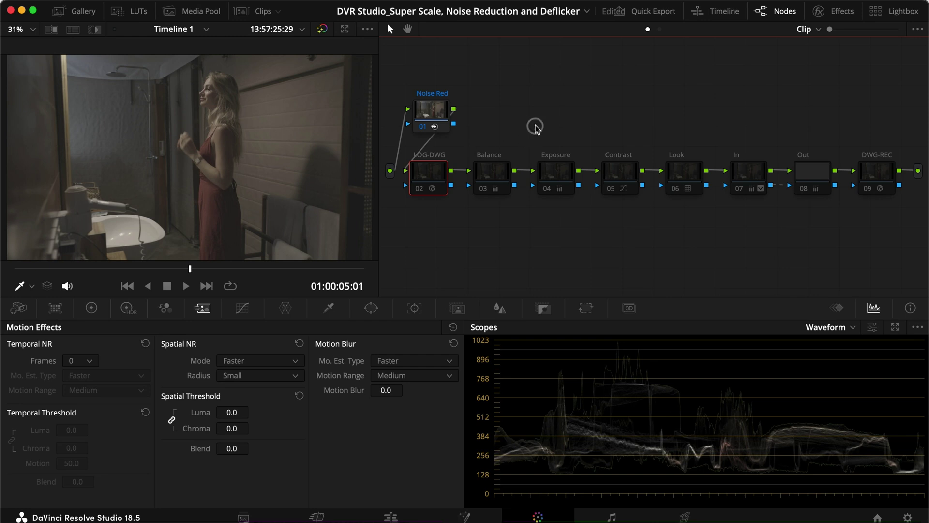
pyautogui.scroll(5, 238, 177)
pyautogui.hscroll(3, 320, 180)
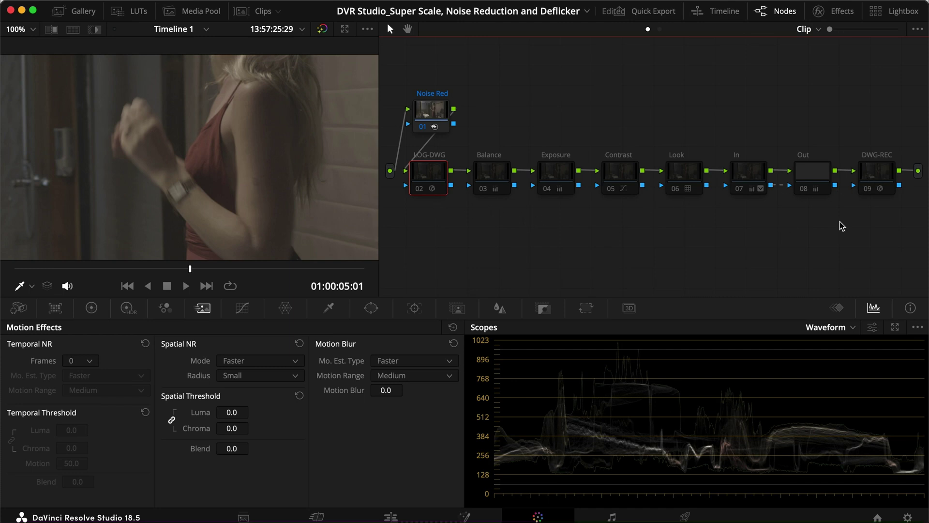
# - Re-enable nodes 02–09 to restore the grade, then select the Noise Red node
pyautogui.click(424, 177)
pyautogui.moveTo(880, 239); pyautogui.dragTo(400, 191)
pyautogui.press('super+d')
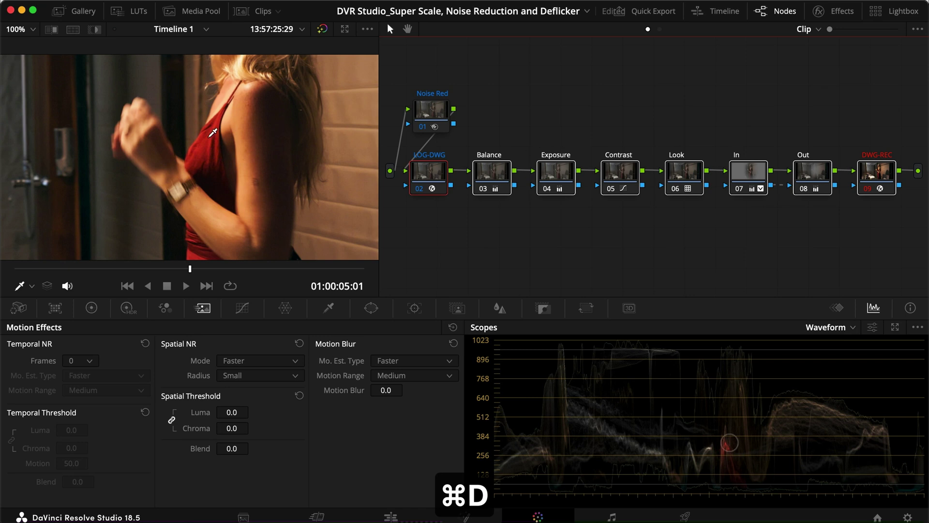
pyautogui.scroll(-4, 246, 153)
pyautogui.click(842, 218)
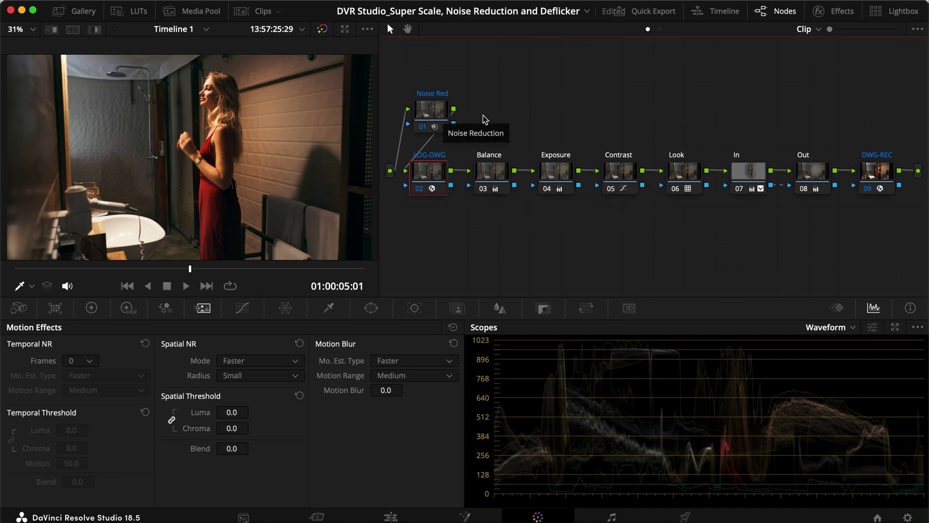
pyautogui.click(431, 106)
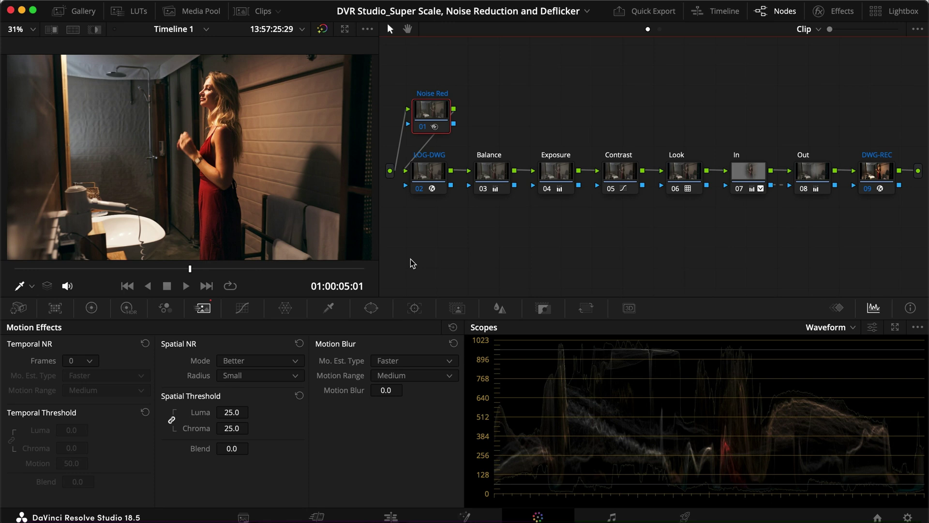
# - Switch to the dining room clip, nudge its node chain up, and preview it full screen
pyautogui.click(206, 286)
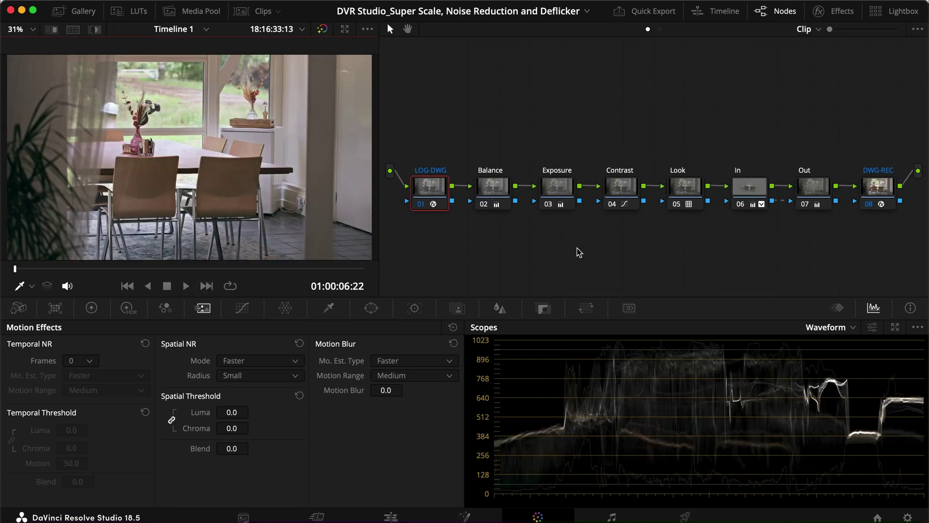
pyautogui.moveTo(893, 244); pyautogui.dragTo(437, 182)
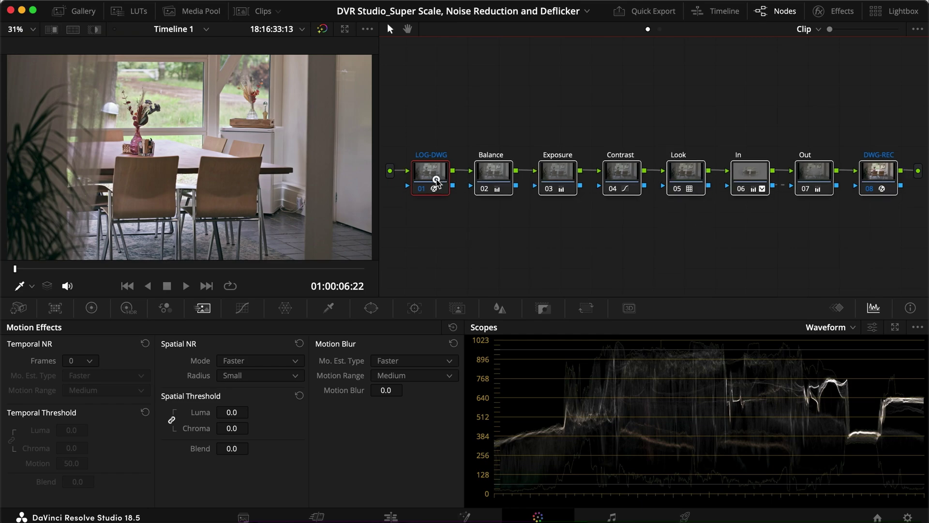
pyautogui.press('super+f')
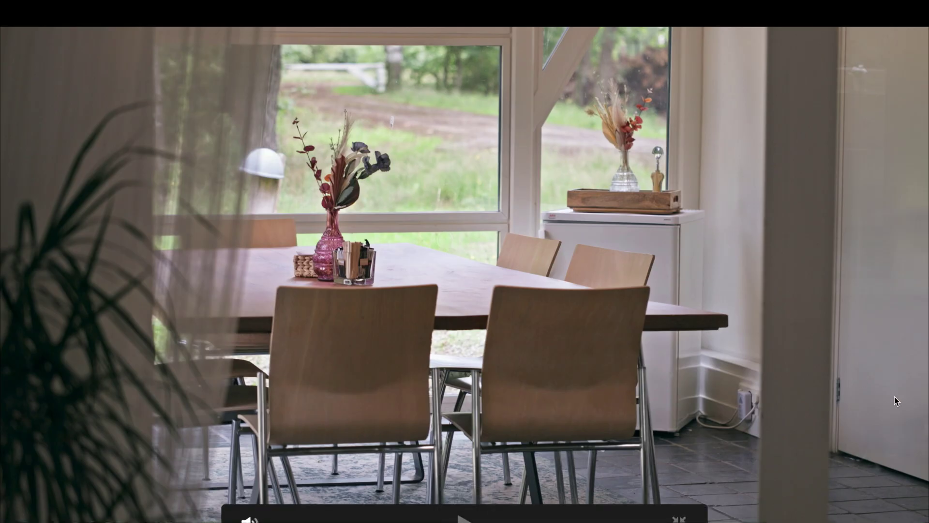
pyautogui.press('space')
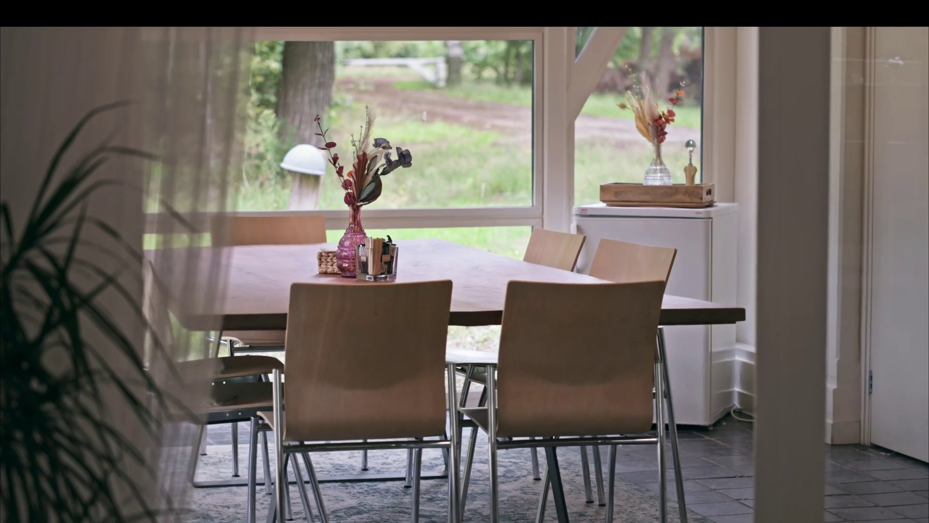
pyautogui.press('Escape')
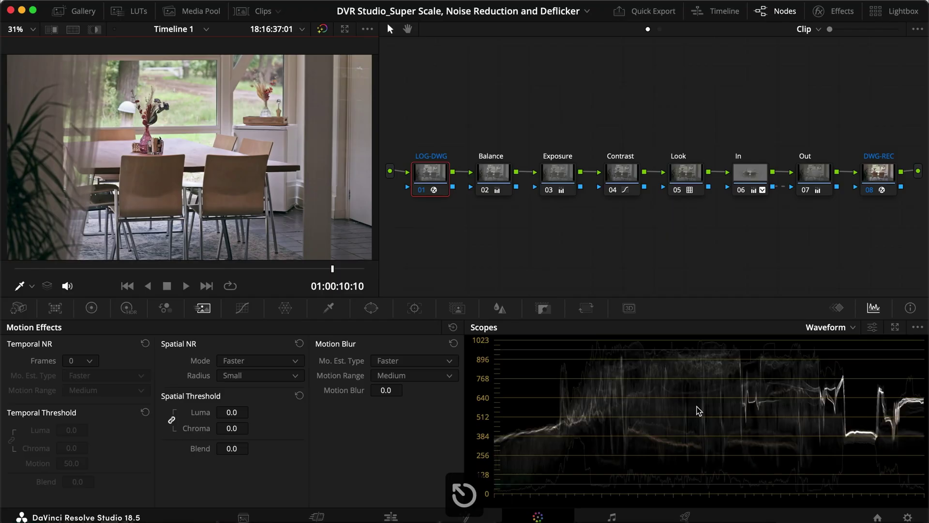
pyautogui.moveTo(176, 269); pyautogui.dragTo(3, 274)
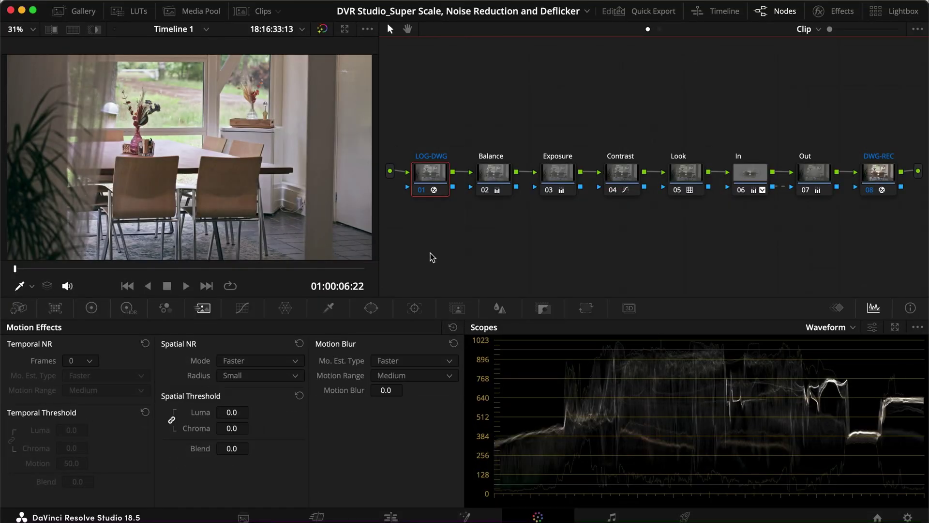
pyautogui.press('super+f')
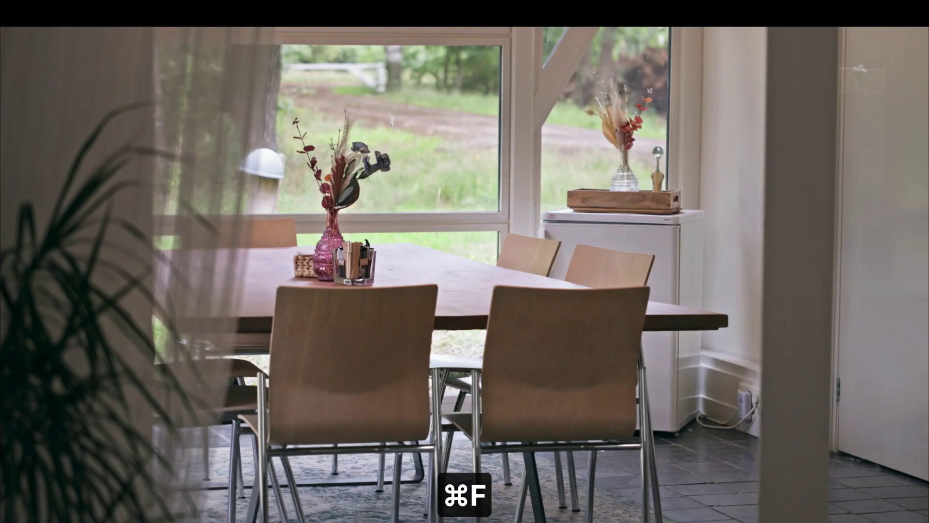
pyautogui.press('space')
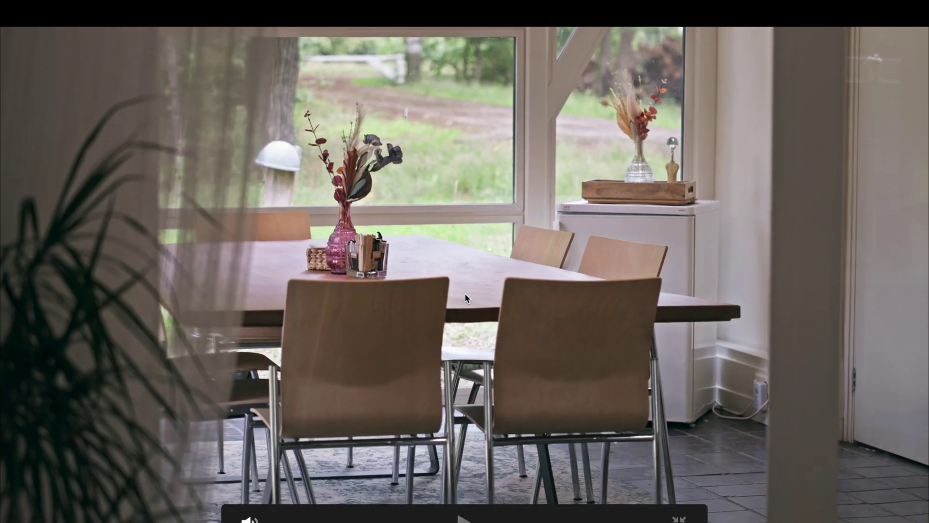
pyautogui.press('space')
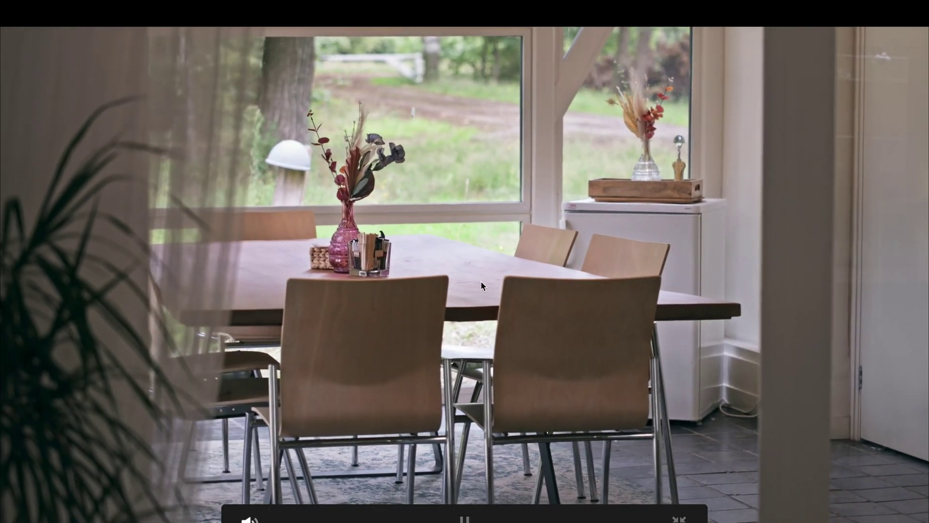
pyautogui.press('space')
pyautogui.press('Escape')
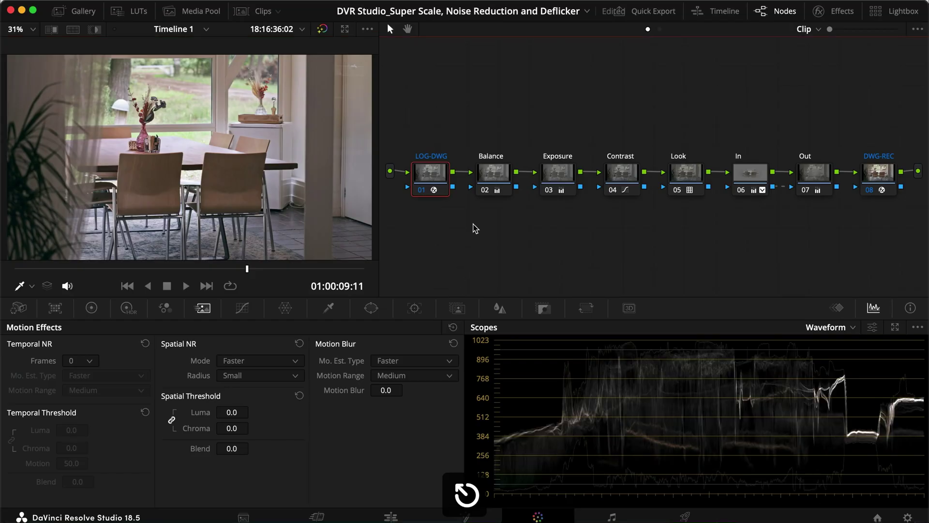
pyautogui.click(91, 308)
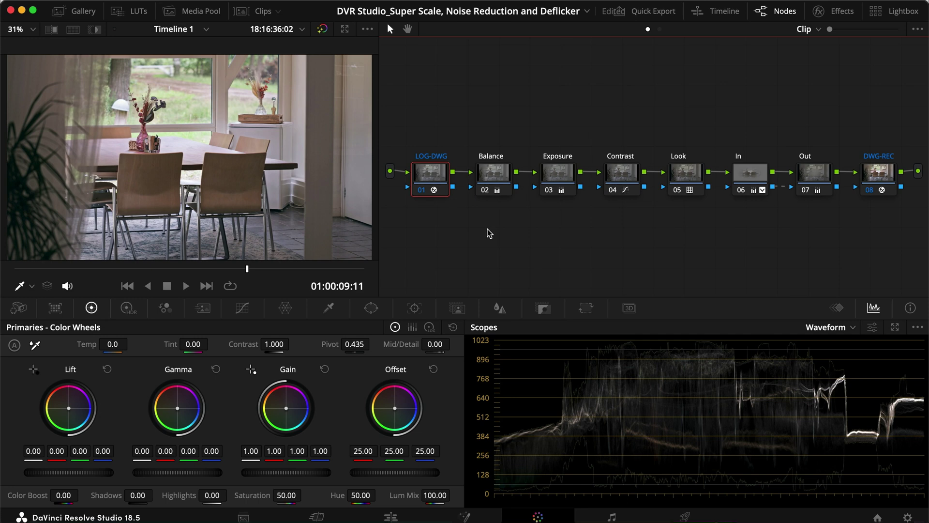
# - Add a serial node before LOG-DWG, move it above the chain, and label it Deflicker
pyautogui.rightClick(436, 172)
pyautogui.moveTo(493, 239)
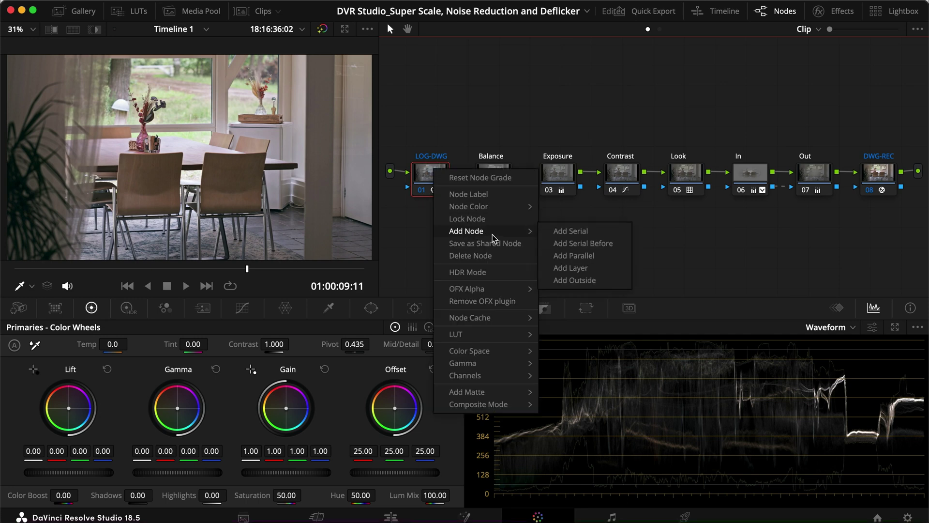
pyautogui.click(556, 243)
pyautogui.moveTo(434, 232); pyautogui.dragTo(435, 127)
pyautogui.write('rDeflicker')
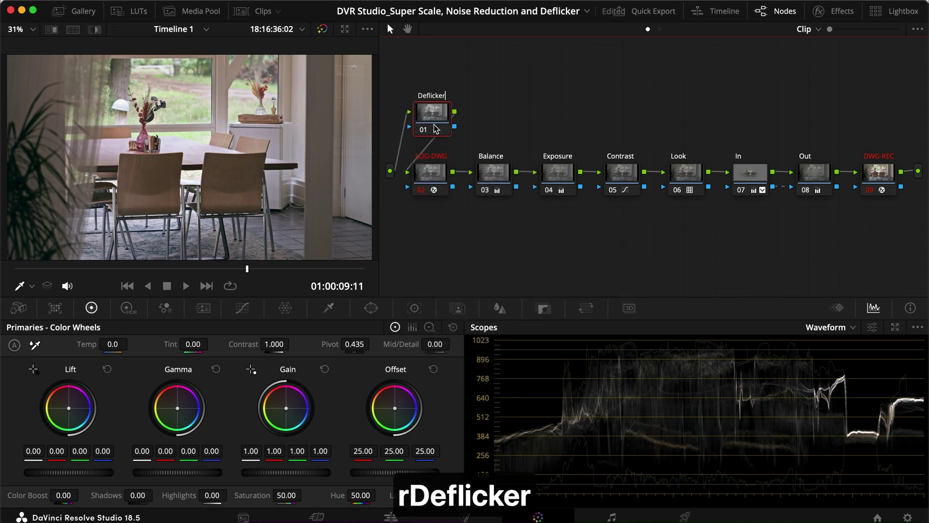
pyautogui.press('Return')
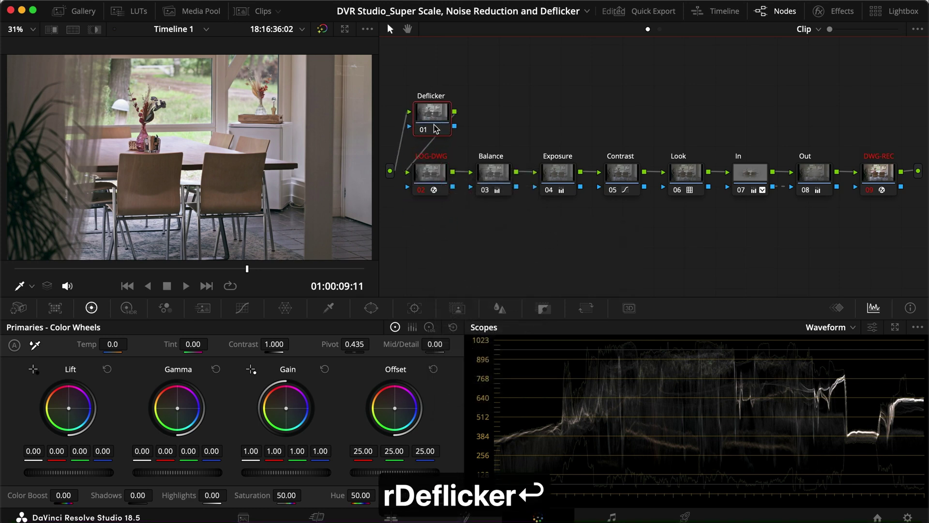
# - Search the effects library for 'deflic' and drop Resolve FX Deflicker onto the new node
pyautogui.click(844, 15)
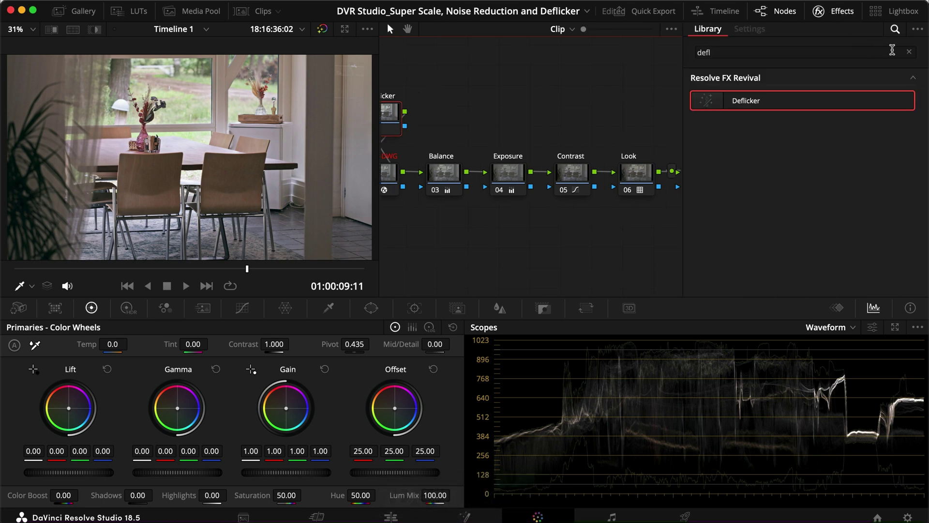
pyautogui.click(909, 52)
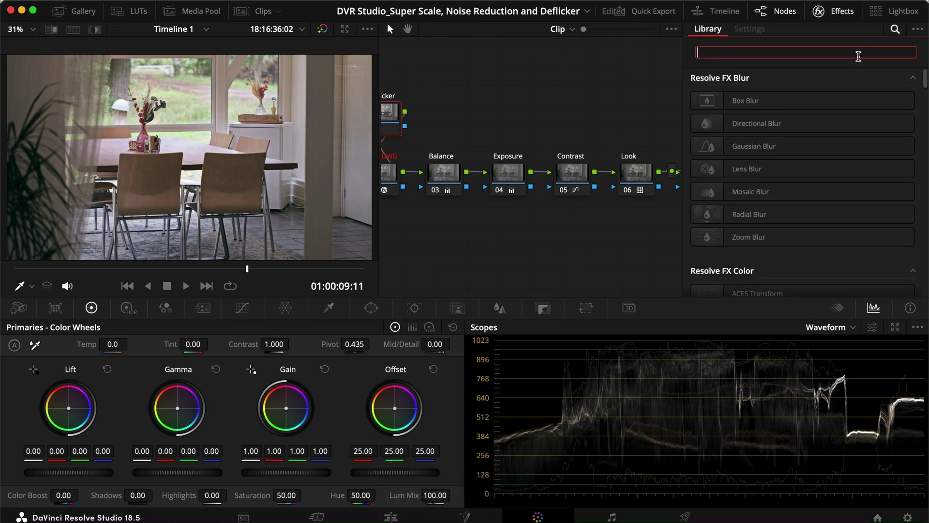
pyautogui.write('deflic')
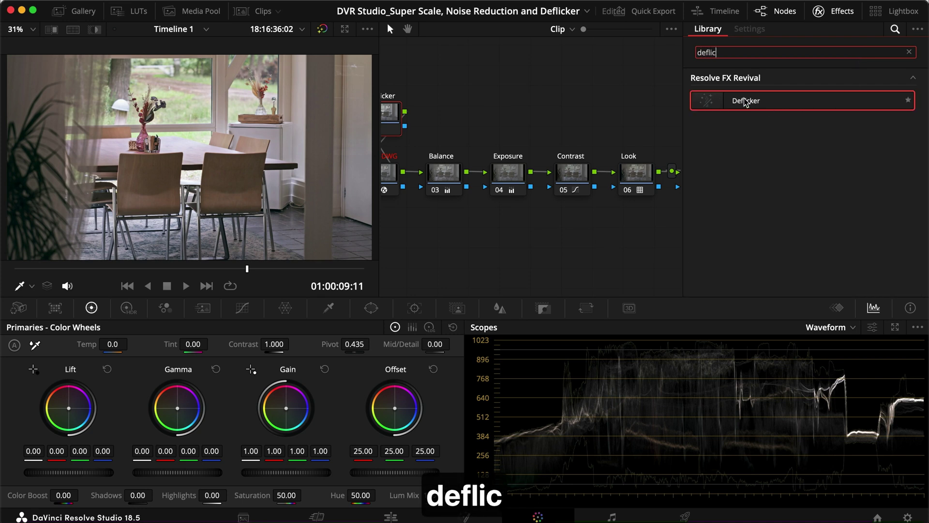
pyautogui.moveTo(745, 102); pyautogui.dragTo(390, 119)
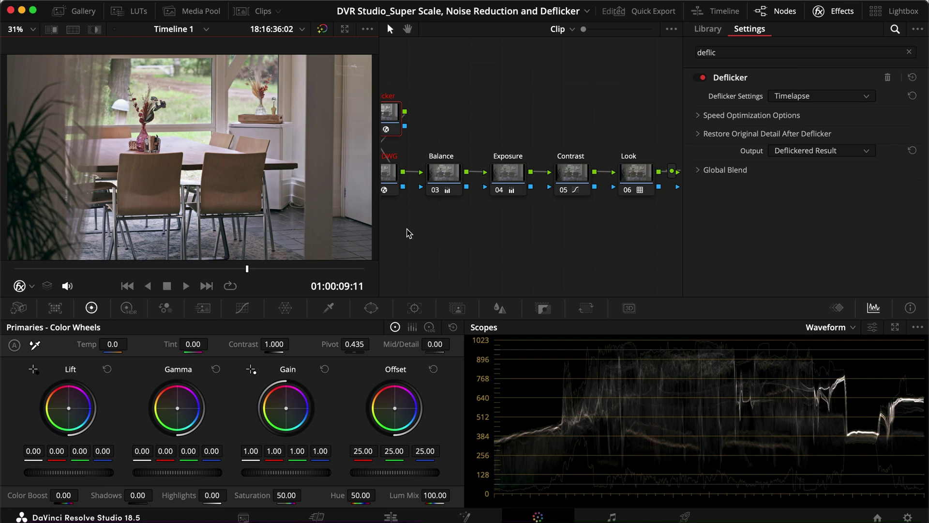
# - Switch the Deflicker Settings dropdown to Advanced Controls
pyautogui.hscroll(-3, 409, 233)
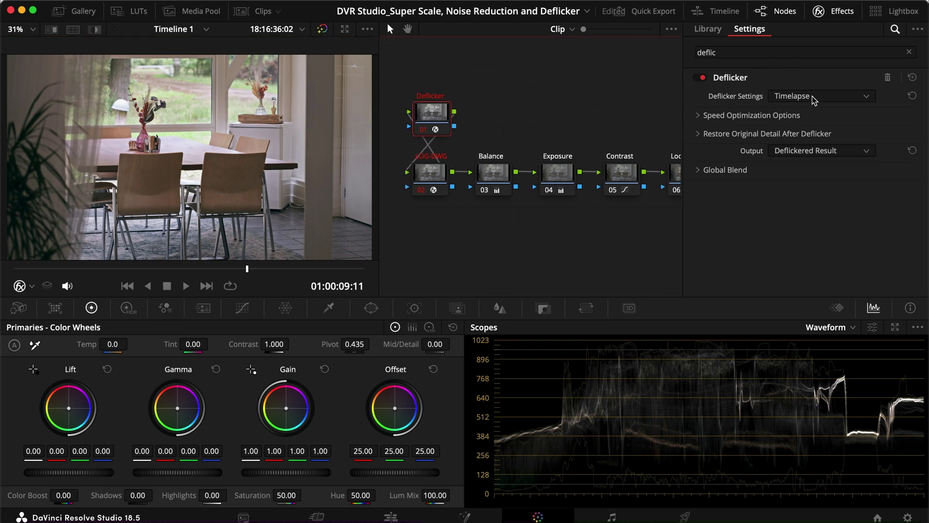
pyautogui.click(836, 98)
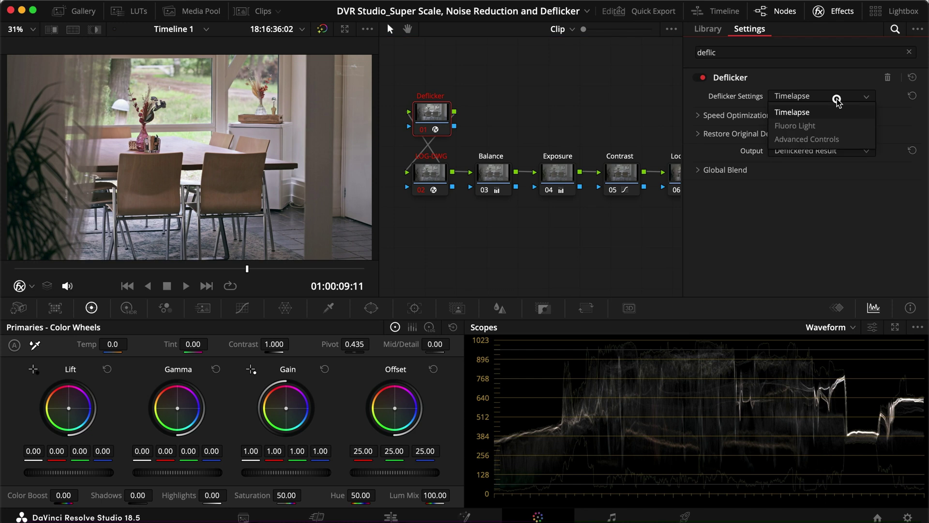
pyautogui.click(820, 141)
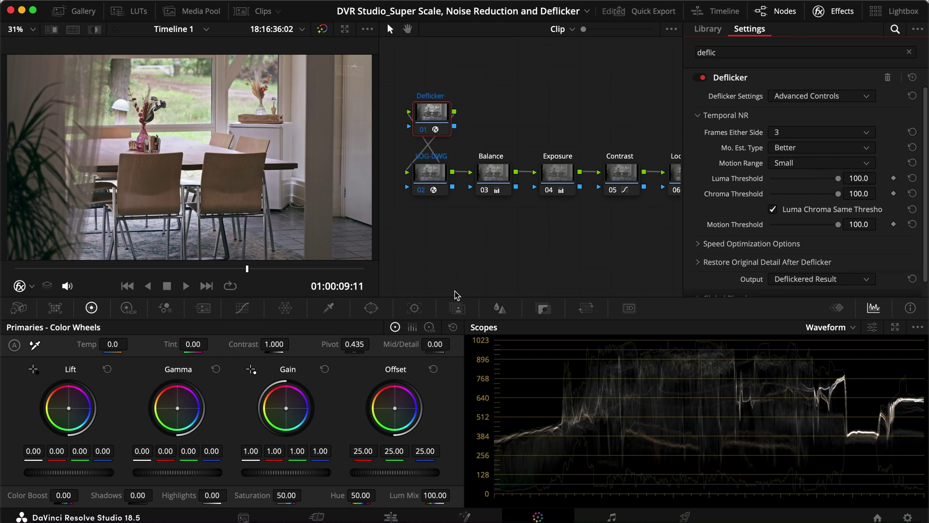
# - Play the dining-room clip full screen to check the current flicker
pyautogui.press('super+f')
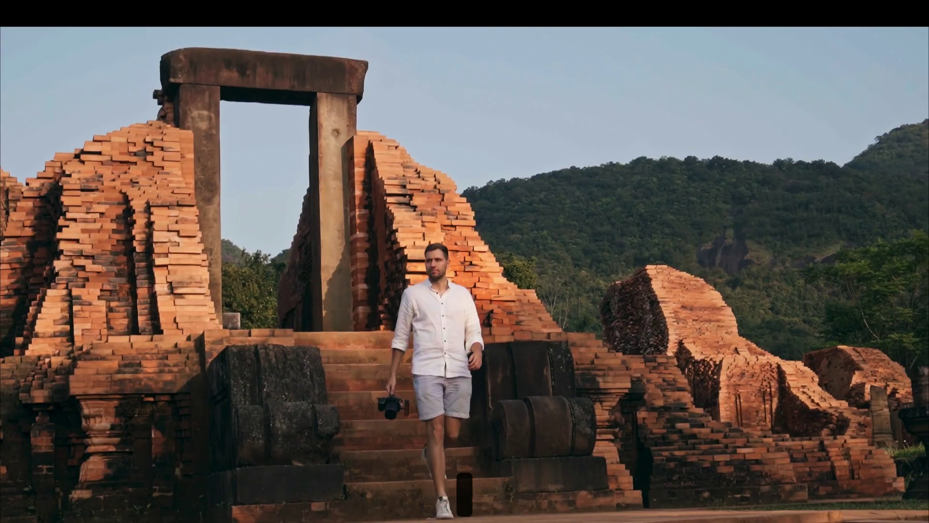
pyautogui.press('Escape')
pyautogui.click(206, 285)
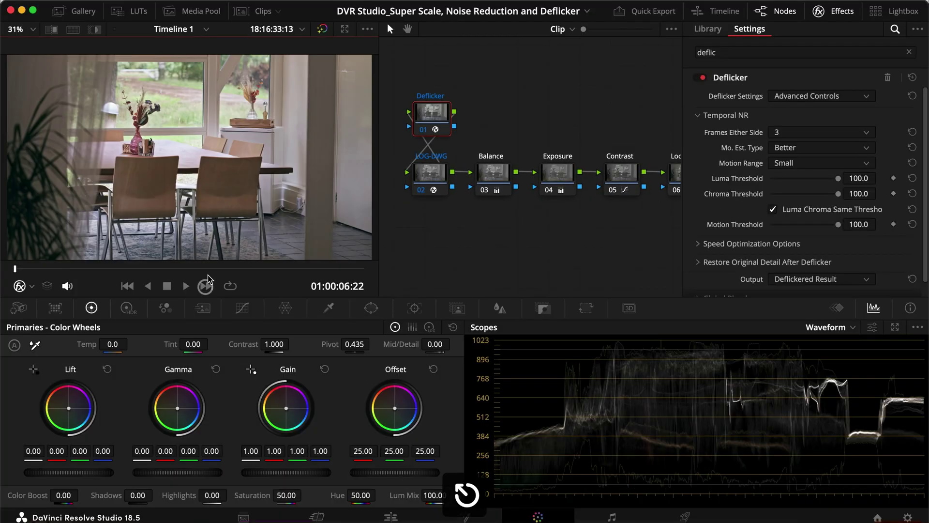
pyautogui.press('super+f')
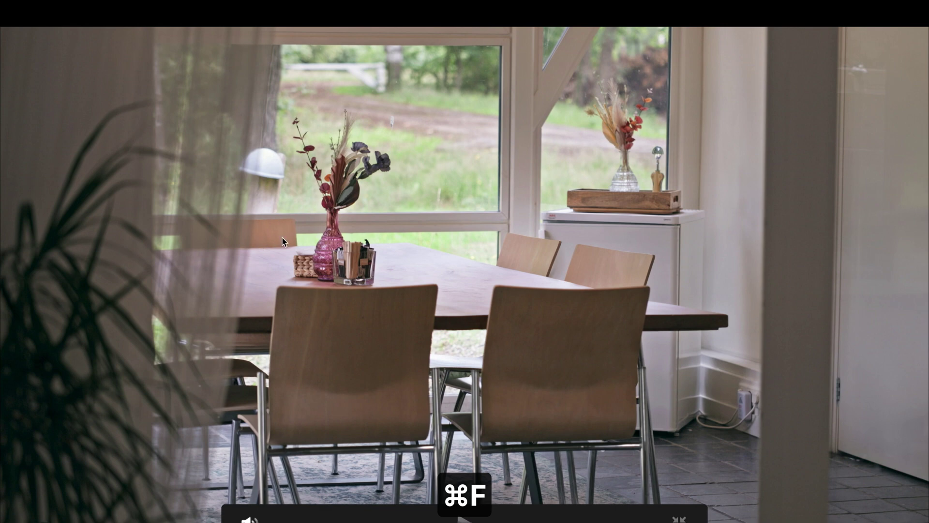
pyautogui.press('space')
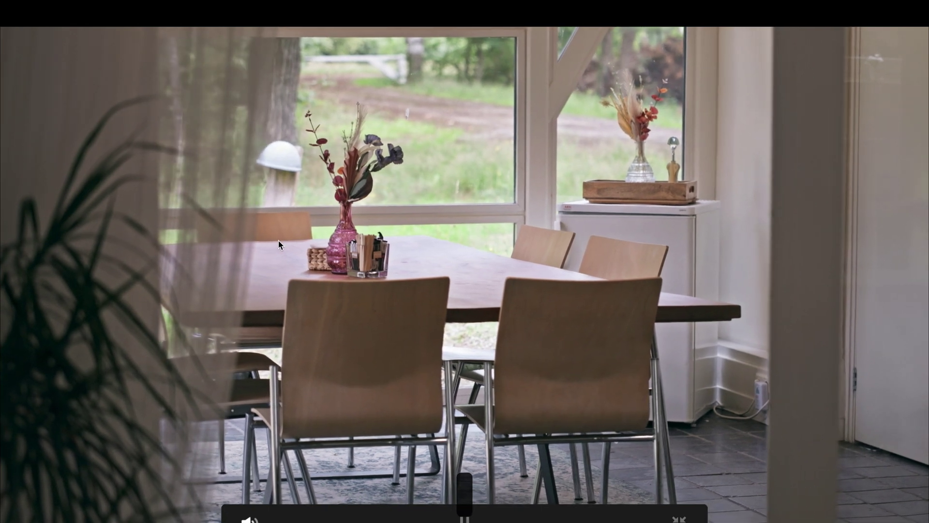
pyautogui.press('Escape')
# - Set Frames Either Side to 2, replay the clip full screen, and save the project
pyautogui.click(809, 130)
pyautogui.click(788, 160)
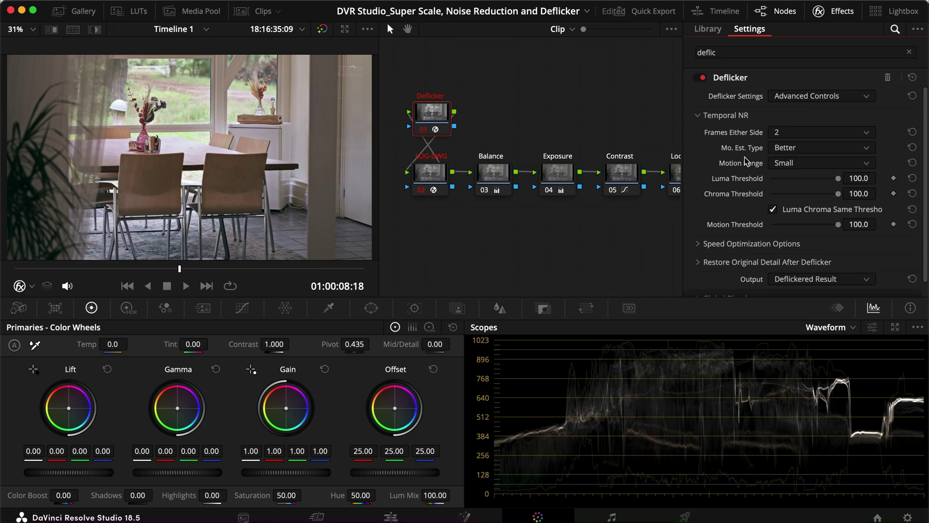
pyautogui.press('super+f')
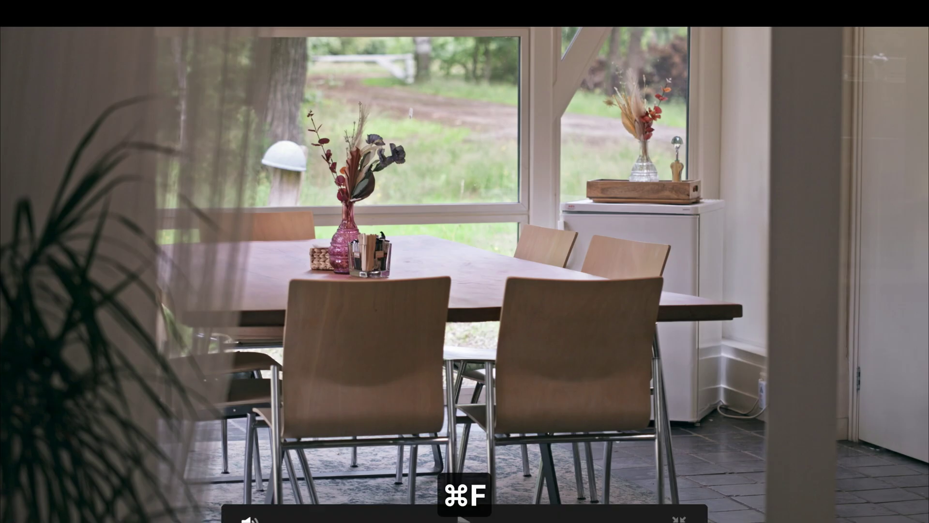
pyautogui.press('space')
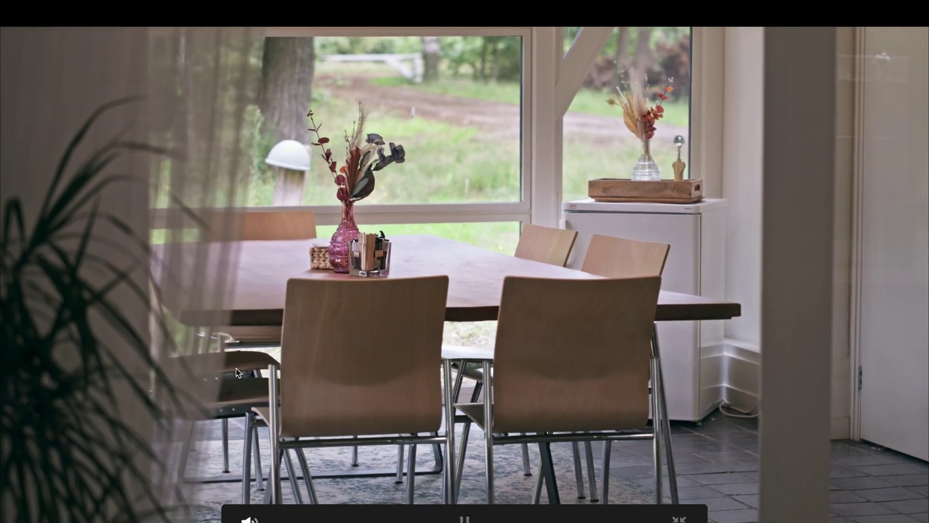
pyautogui.press('space')
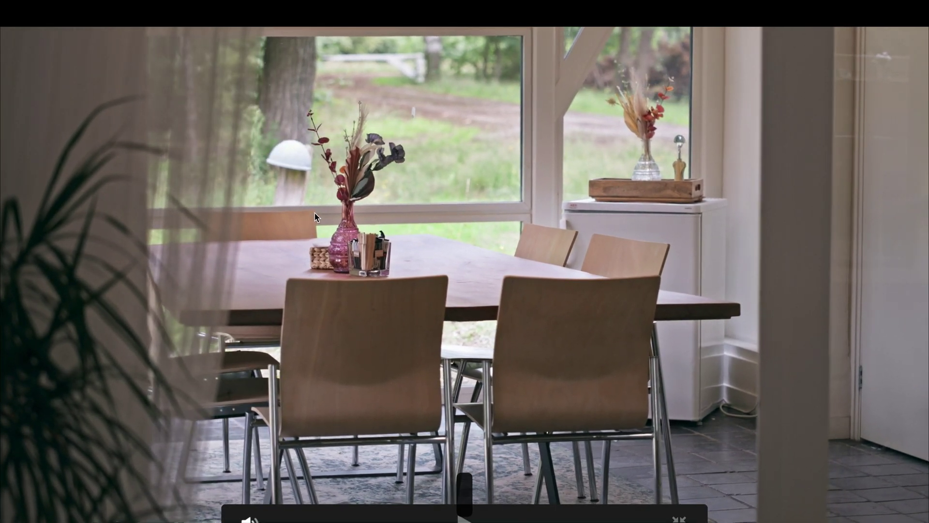
pyautogui.press('space')
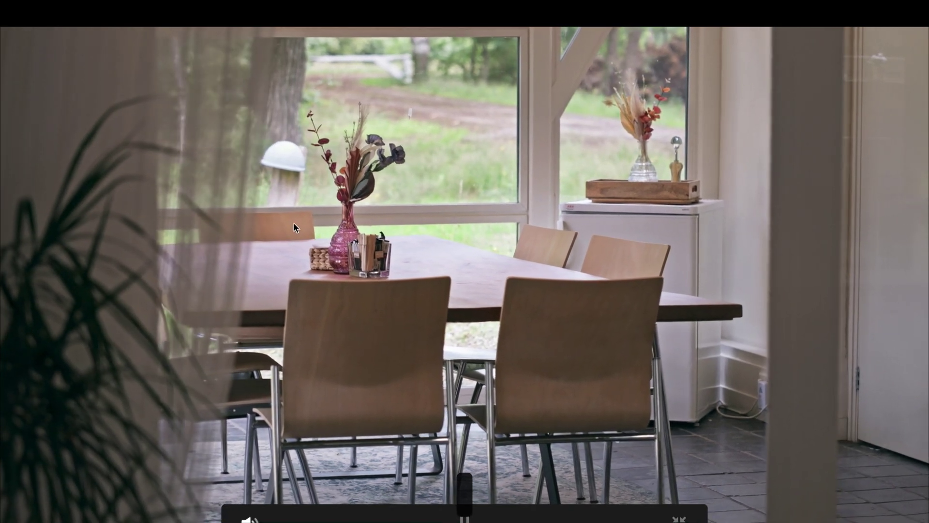
pyautogui.press('super+s')
pyautogui.press('Escape')
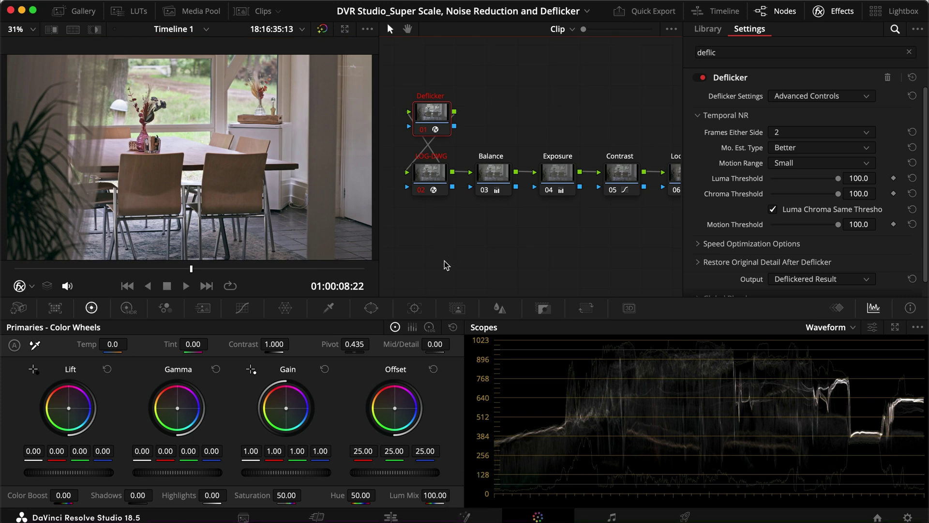
pyautogui.moveTo(169, 276); pyautogui.dragTo(19, 270)
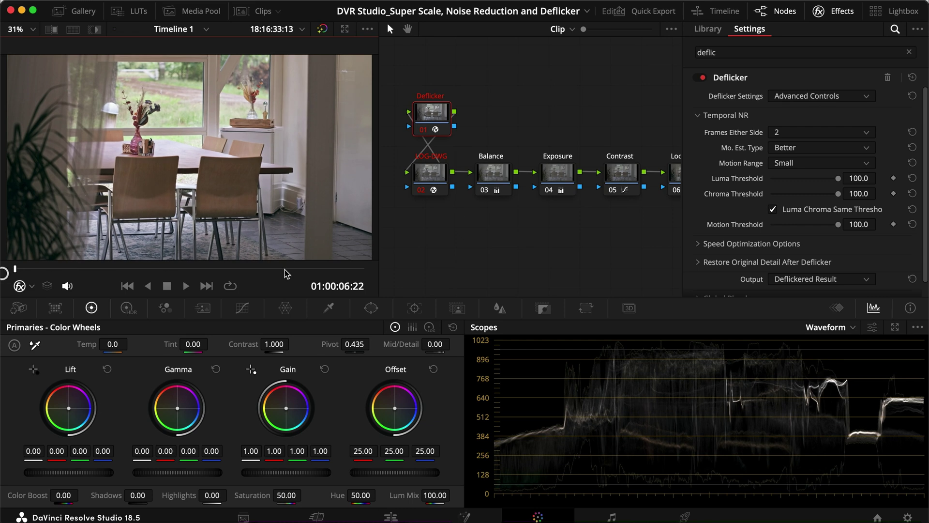
pyautogui.press('space')
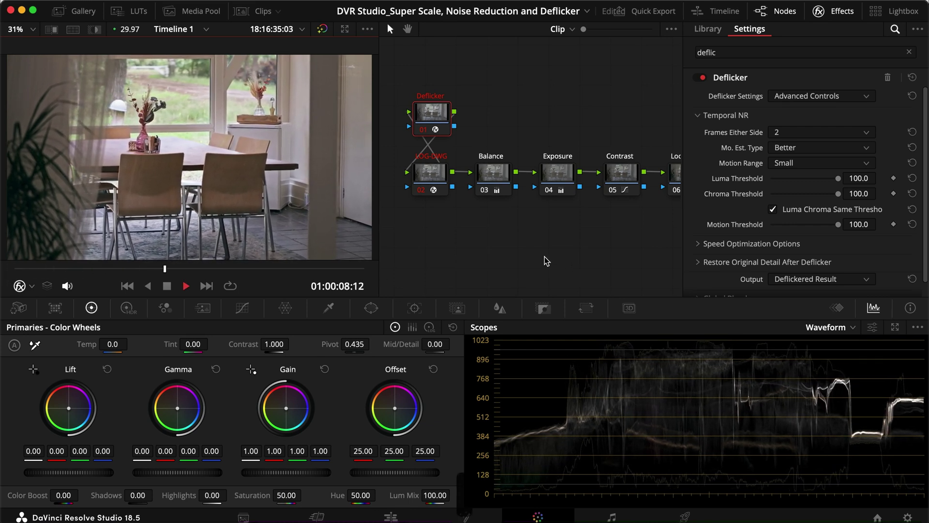
pyautogui.press('space')
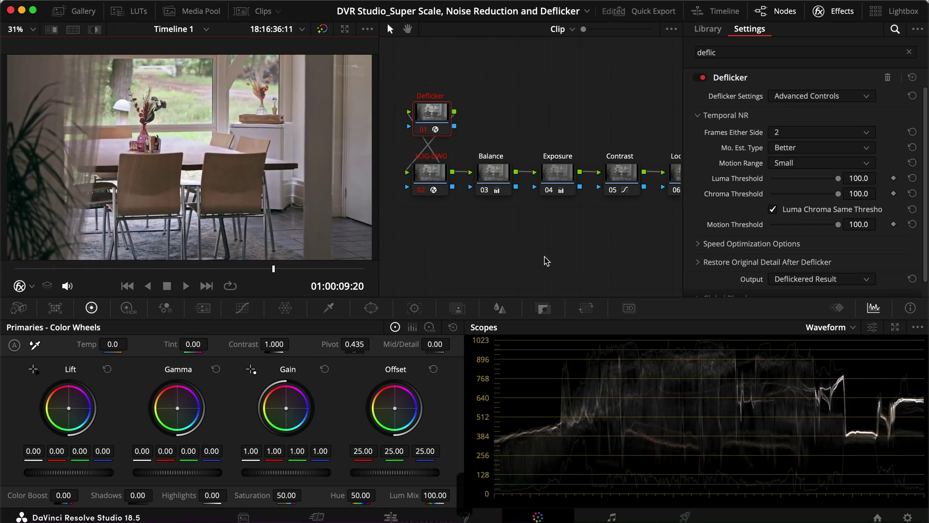
pyautogui.press('super+d')
pyautogui.click(14, 267)
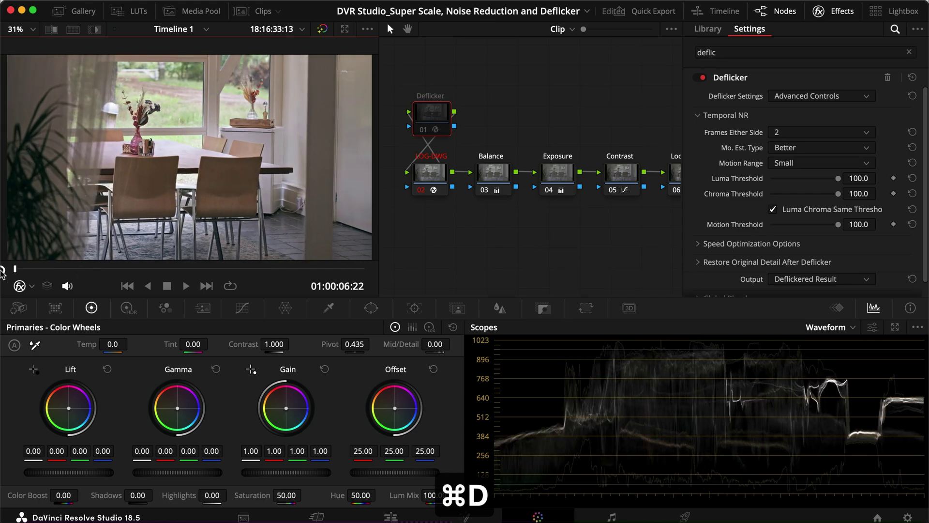
pyautogui.press('super+f')
pyautogui.press('space')
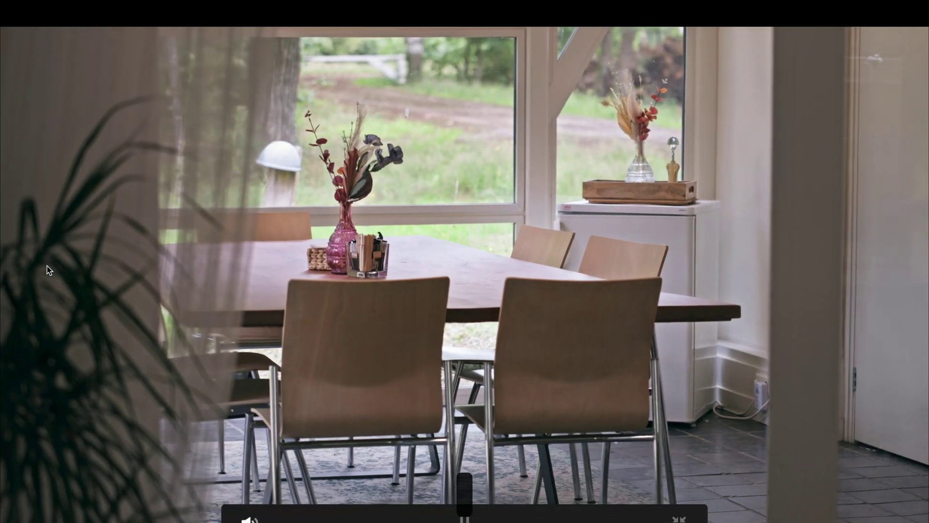
pyautogui.press('Escape')
pyautogui.press('super+d')
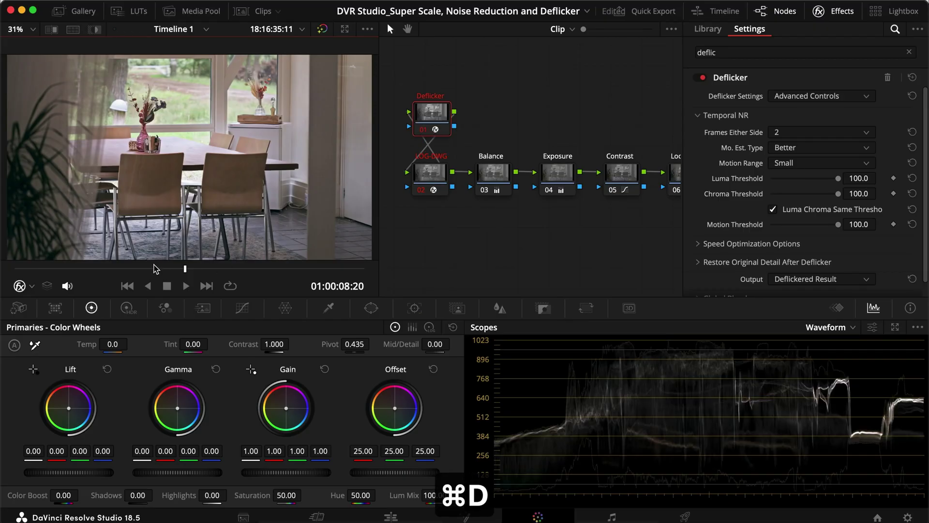
pyautogui.press('super+f')
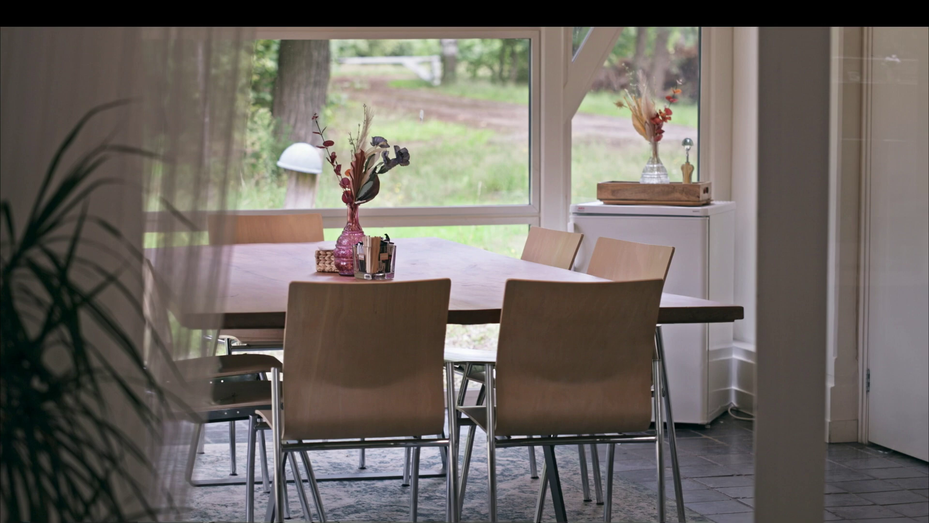
pyautogui.press('Escape')
pyautogui.press('super+s')
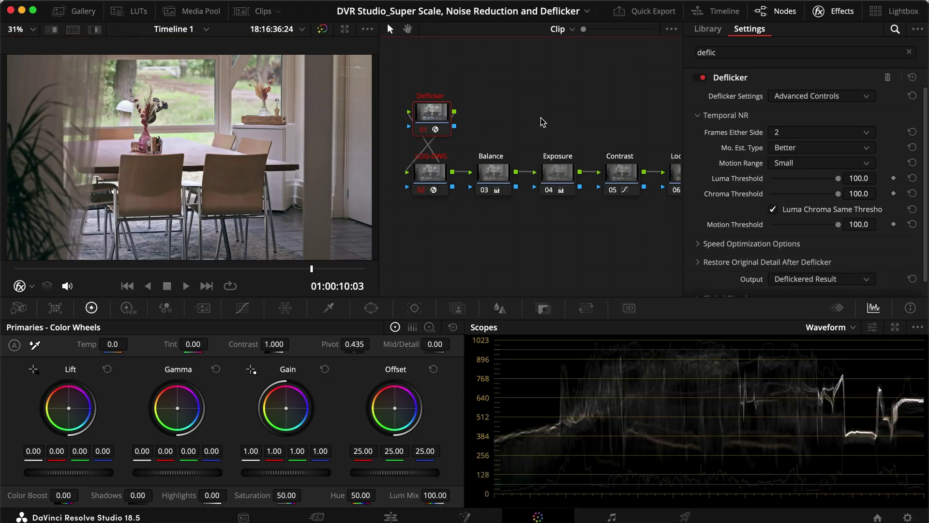
pyautogui.click(823, 11)
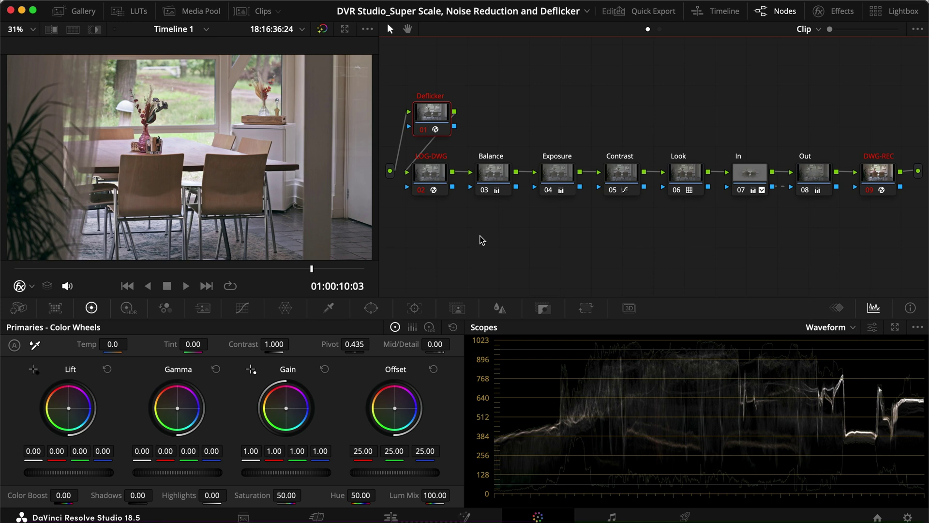
pyautogui.click(823, 10)
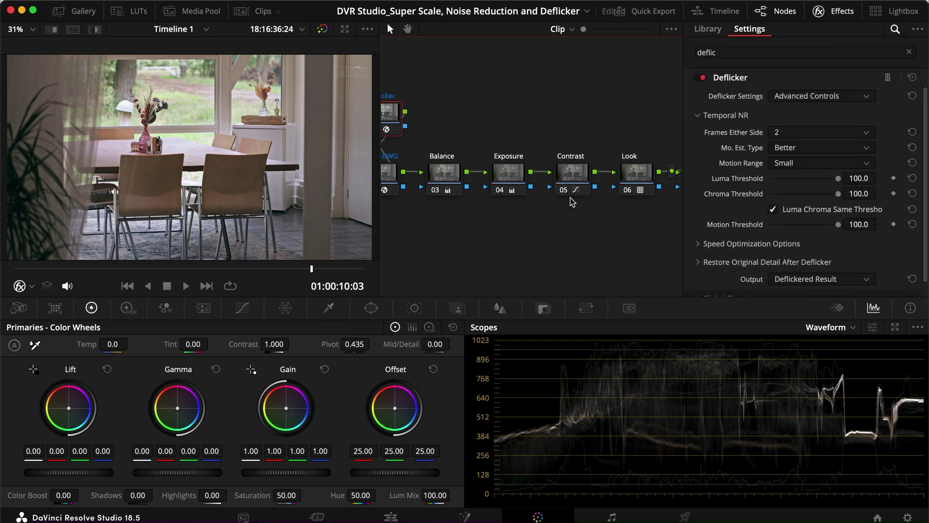
pyautogui.hscroll(-3, 556, 223)
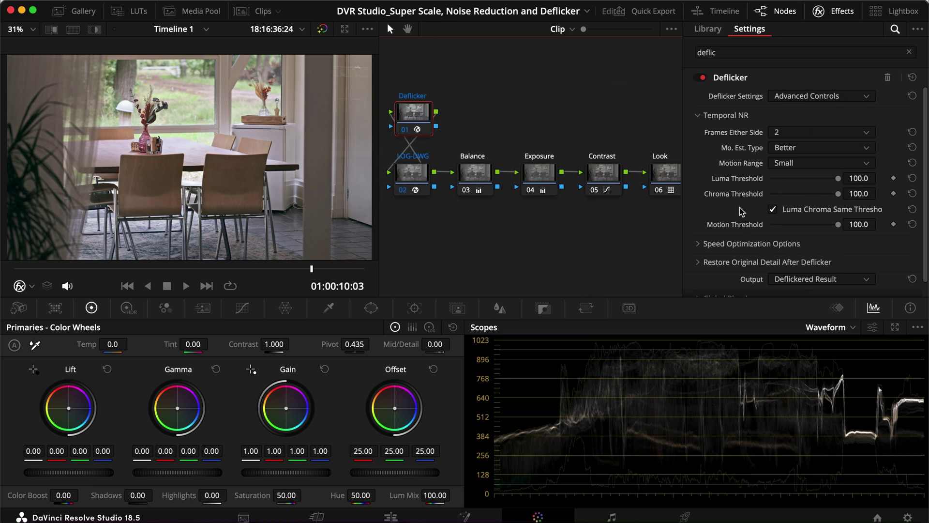
pyautogui.scroll(-1, 741, 211)
pyautogui.scroll(1, 741, 211)
pyautogui.click(793, 148)
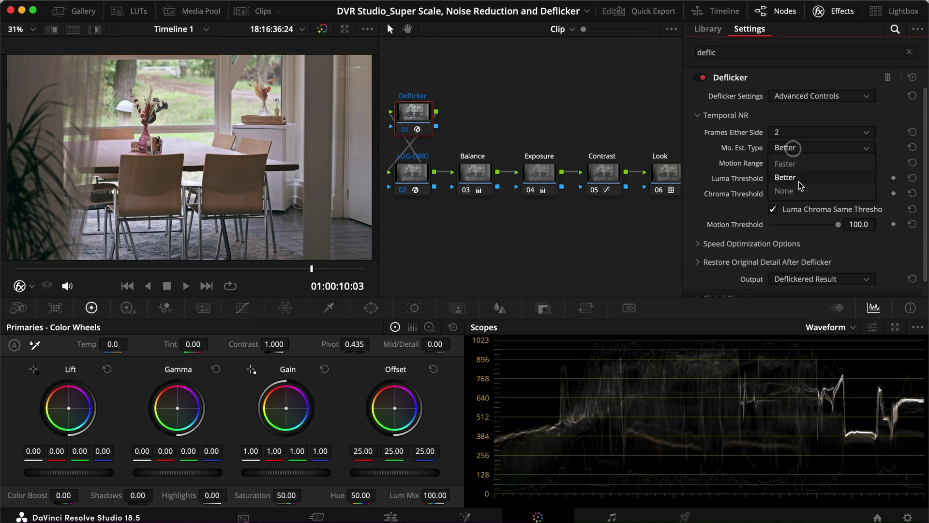
pyautogui.click(719, 166)
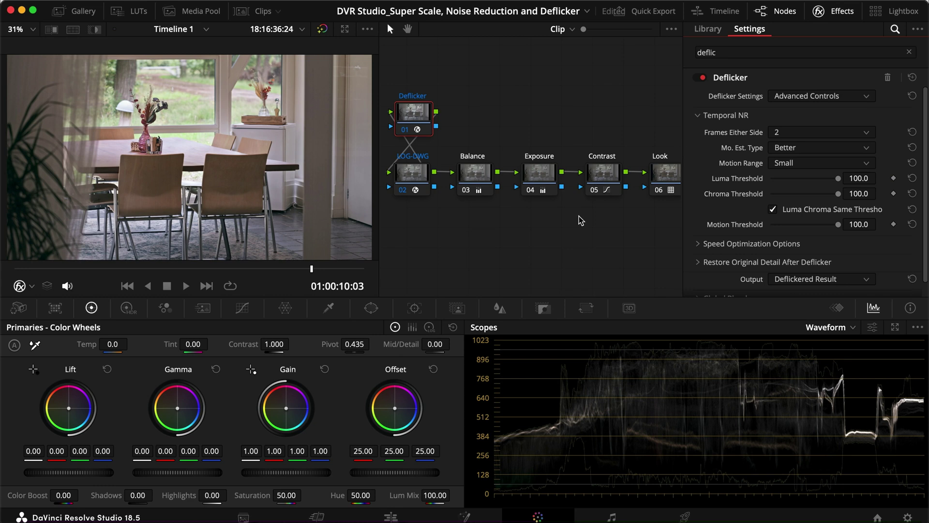
pyautogui.click(564, 219)
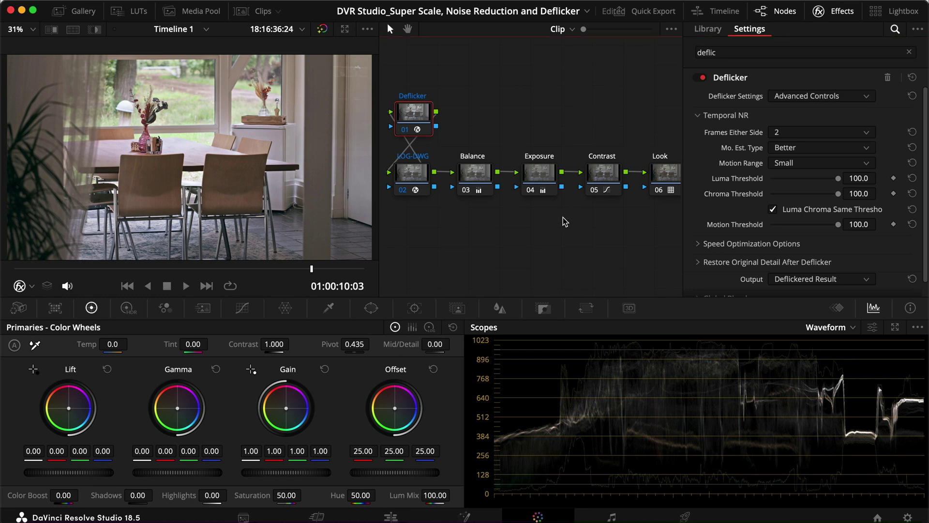
# - Step to the dining-room clip and play it full screen with the Deflicker node applied
pyautogui.press('super+f')
pyautogui.press('space')
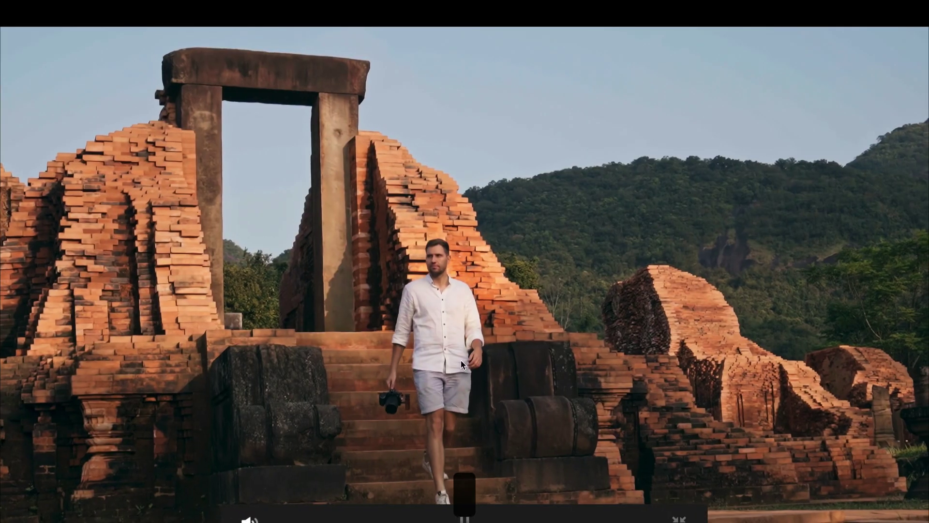
pyautogui.press('Escape')
pyautogui.click(209, 285)
pyautogui.press('super+f')
pyautogui.press('space')
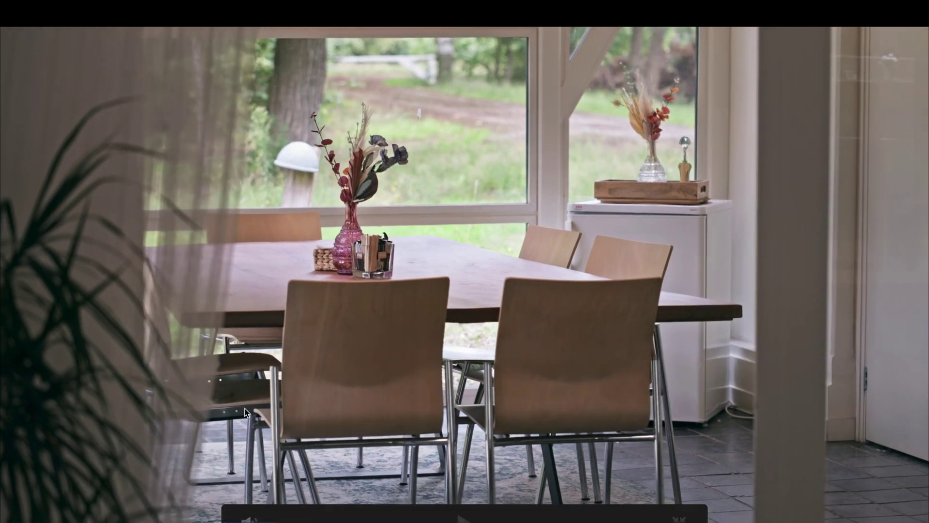
pyautogui.press('super+f')
pyautogui.press('super+f')
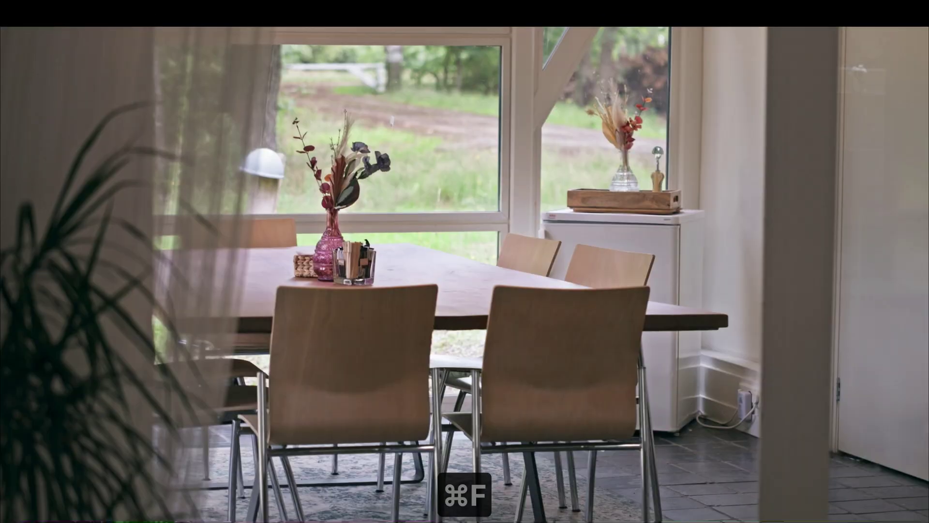